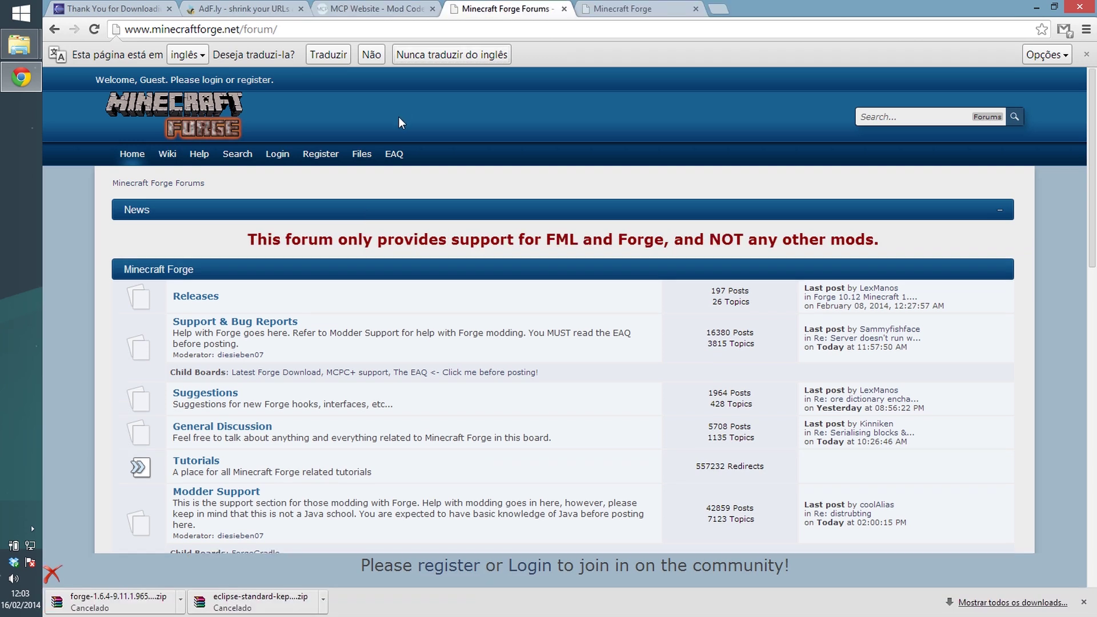
# Switch to the Tutoriais folder in File Explorer and open the forge folder.
pyautogui.moveTo(12, 52)
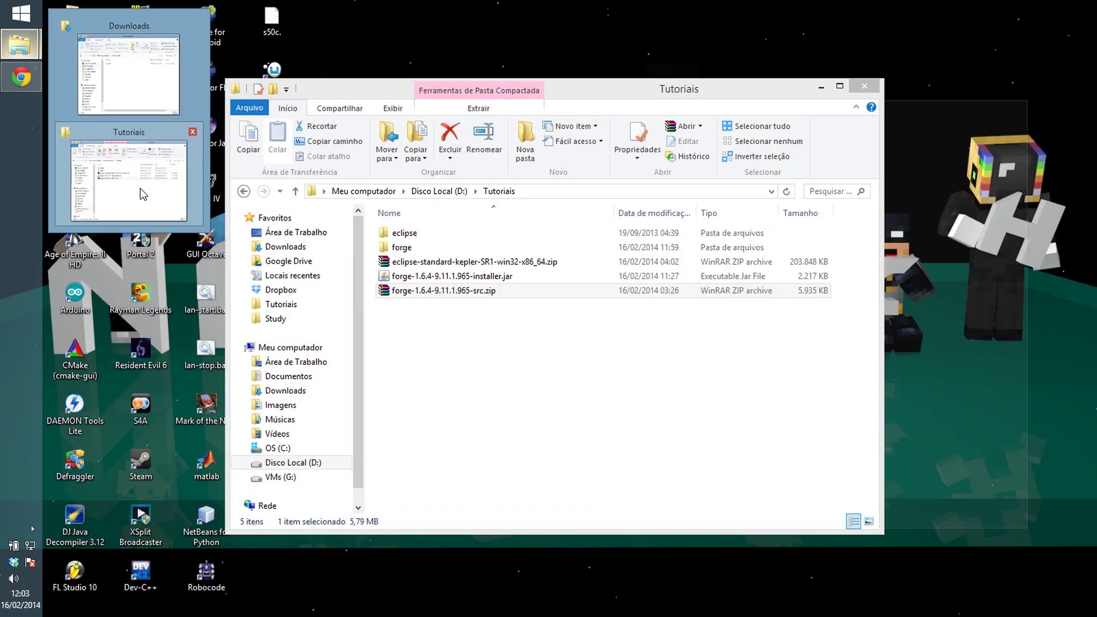
pyautogui.click(140, 190)
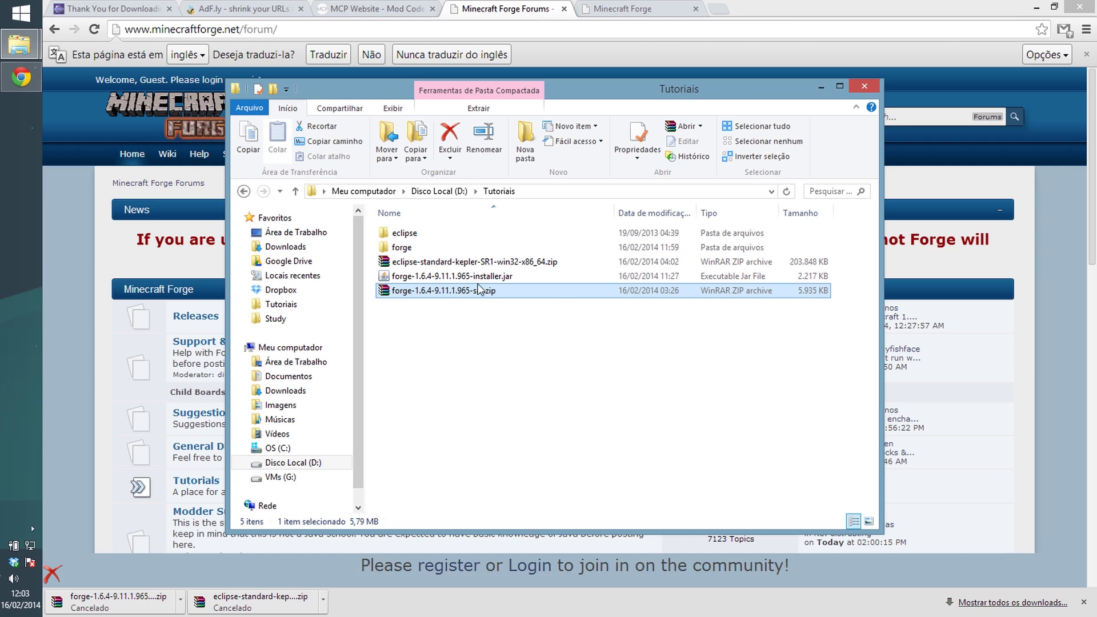
pyautogui.doubleClick(431, 248)
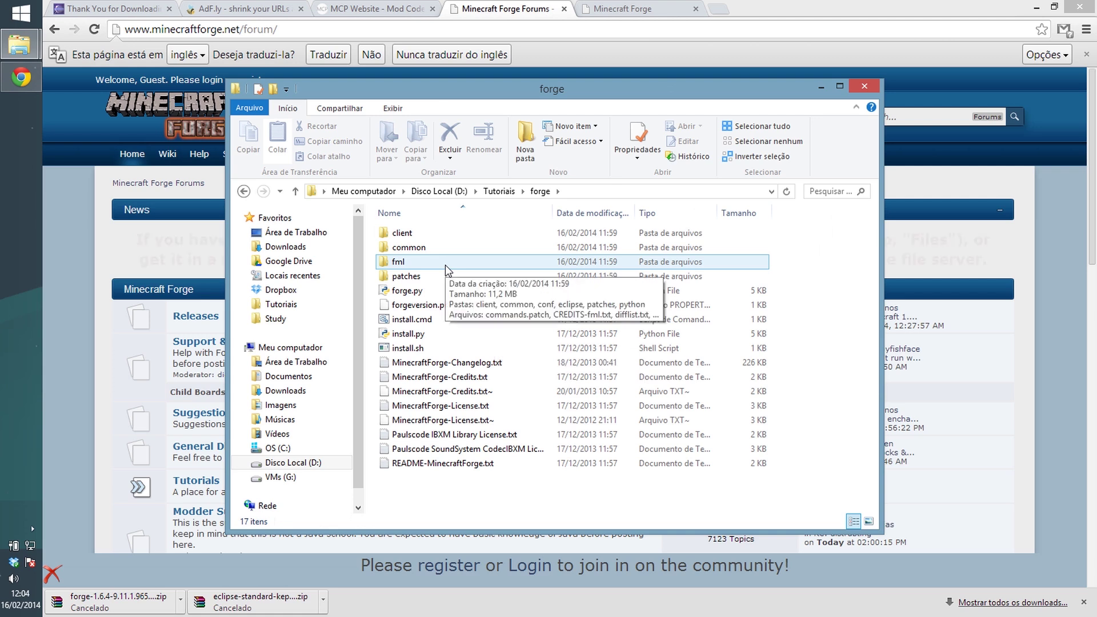
# Look through the contents of the fml folder and return to the forge folder.
pyautogui.click(446, 266)
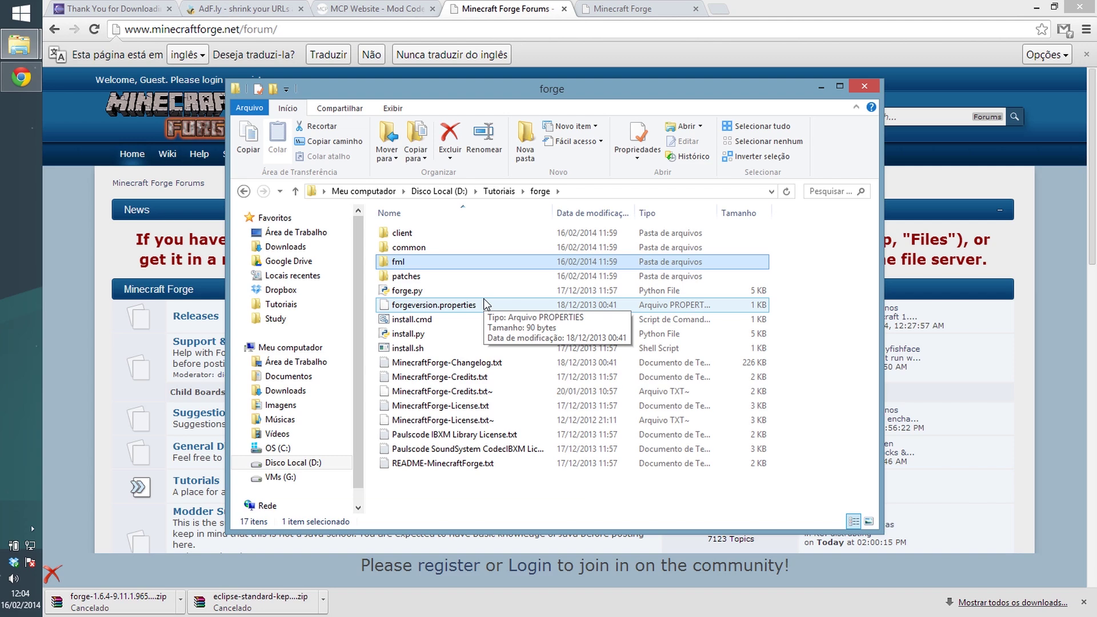
pyautogui.doubleClick(490, 264)
pyautogui.scroll(-1, 557, 364)
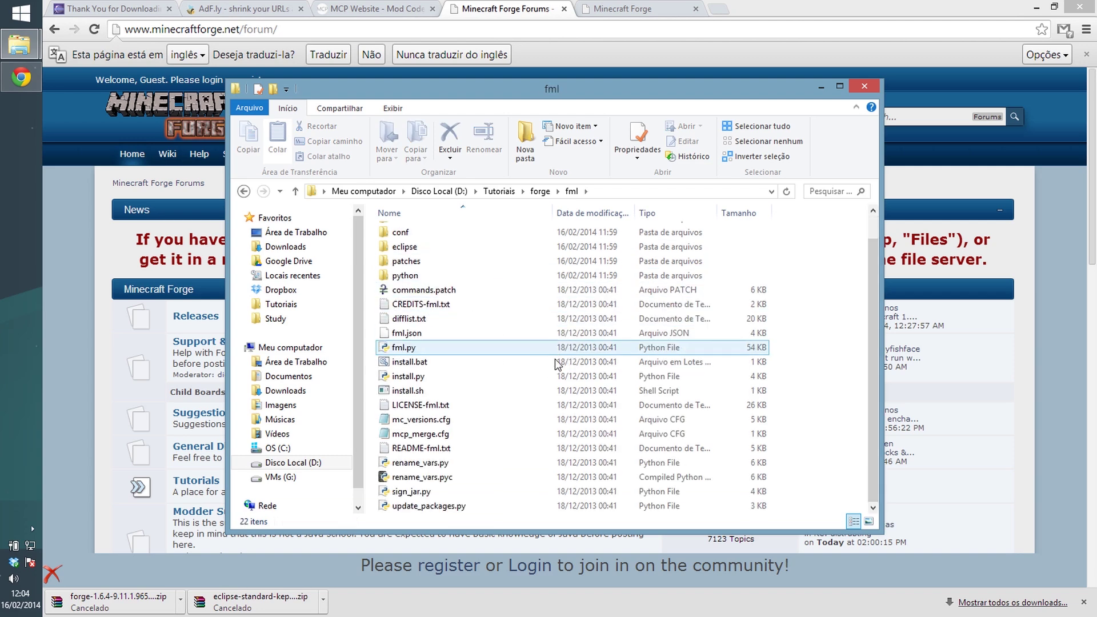
pyautogui.scroll(1, 557, 364)
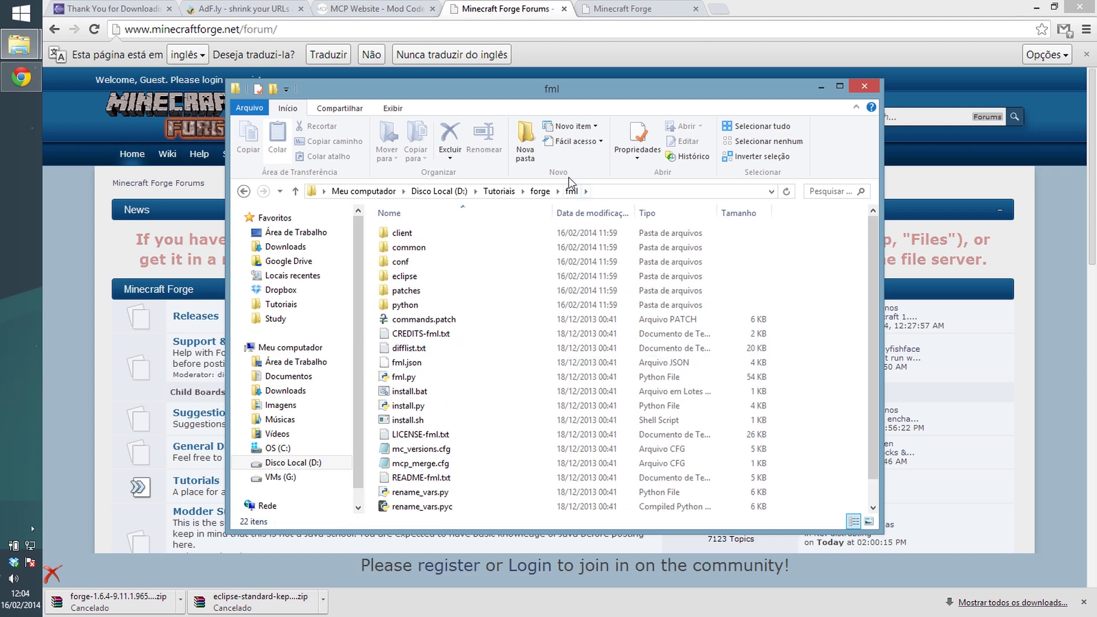
pyautogui.click(538, 190)
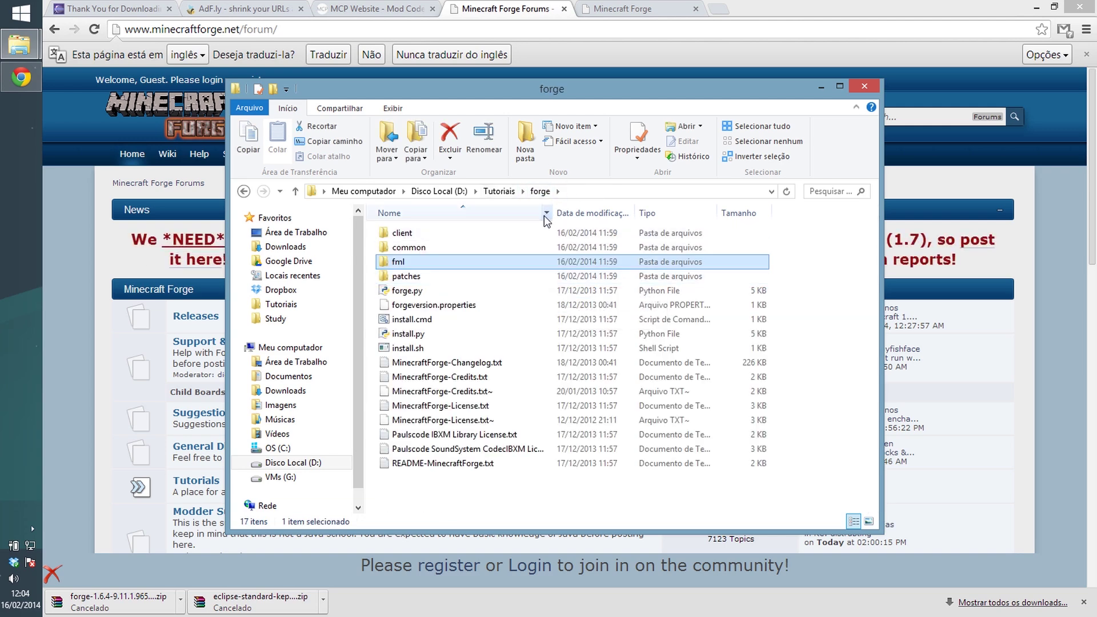
pyautogui.click(539, 505)
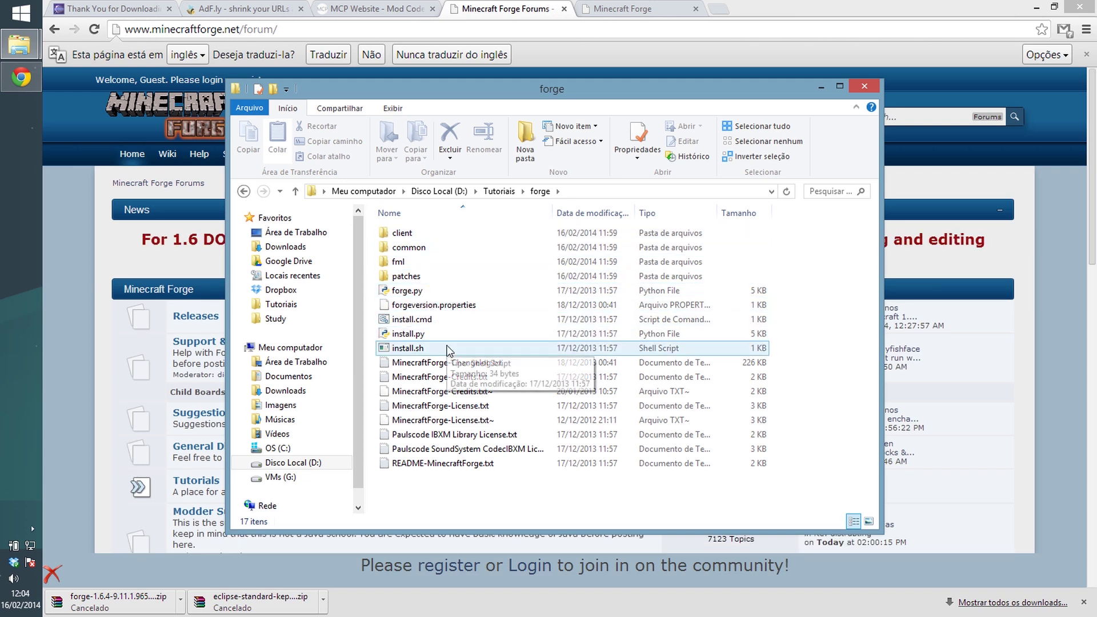
# Run install.cmd from the forge folder and dismiss the console once the Forge setup has finished.
pyautogui.click(444, 324)
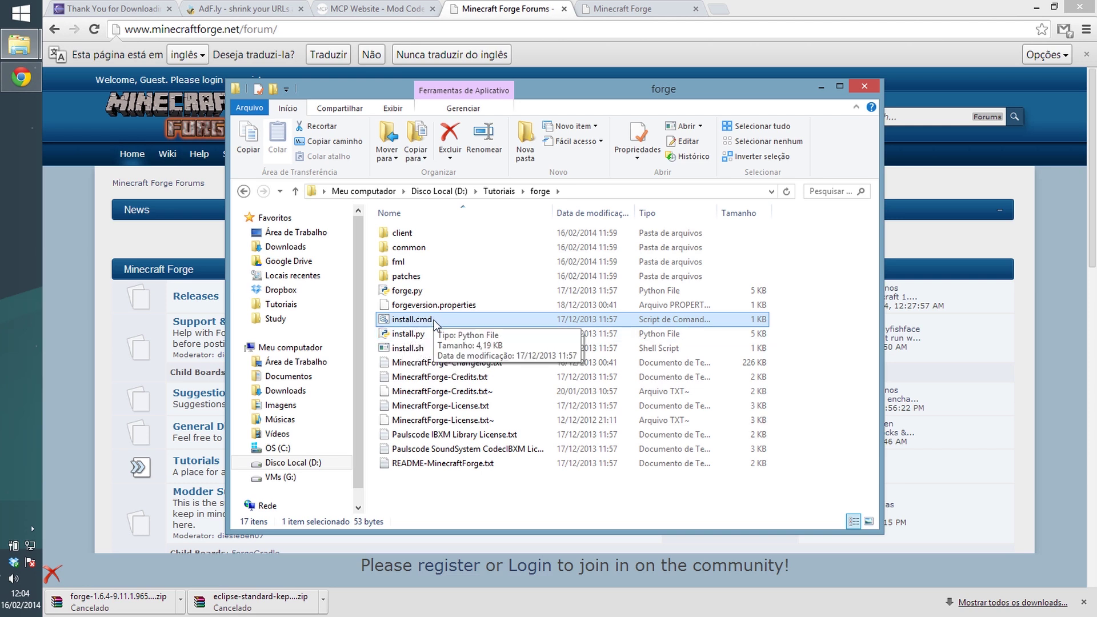
pyautogui.click(419, 348)
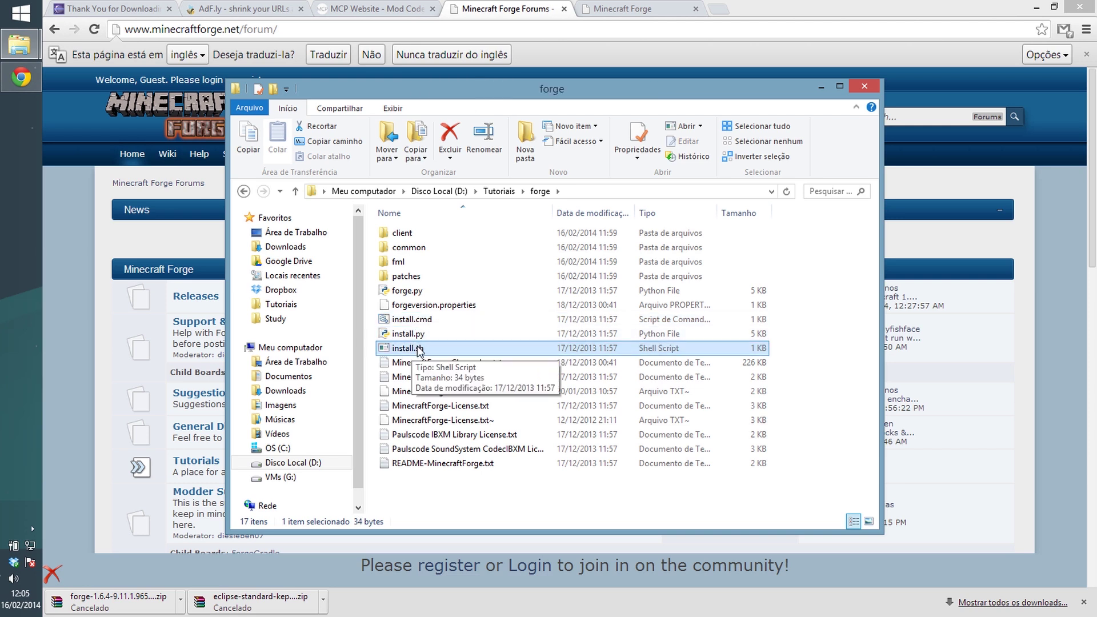
pyautogui.click(463, 319)
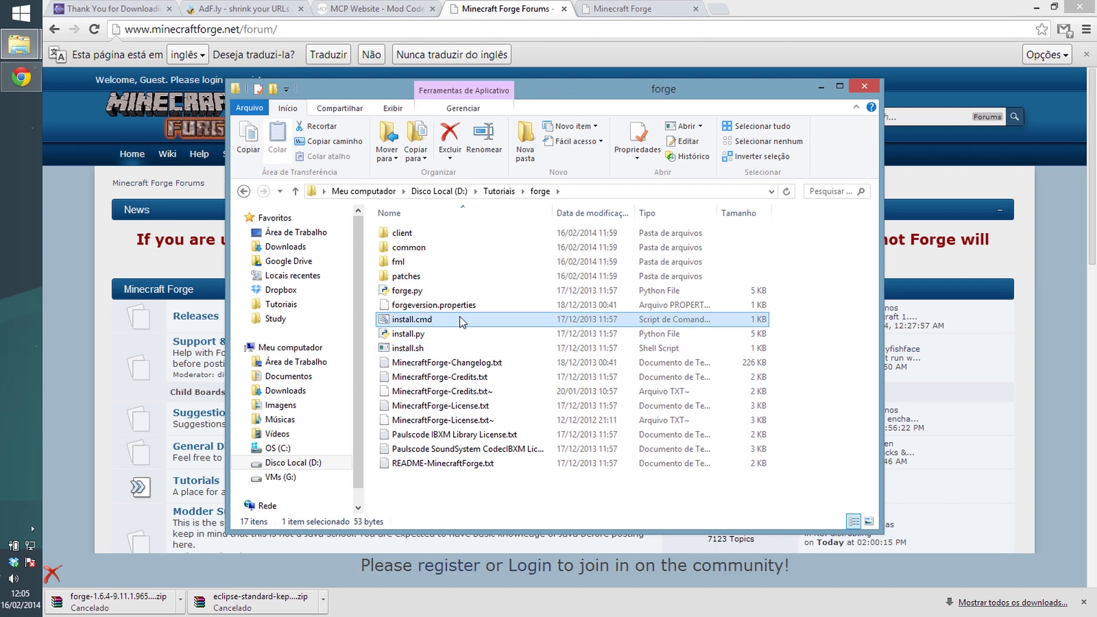
pyautogui.doubleClick(434, 317)
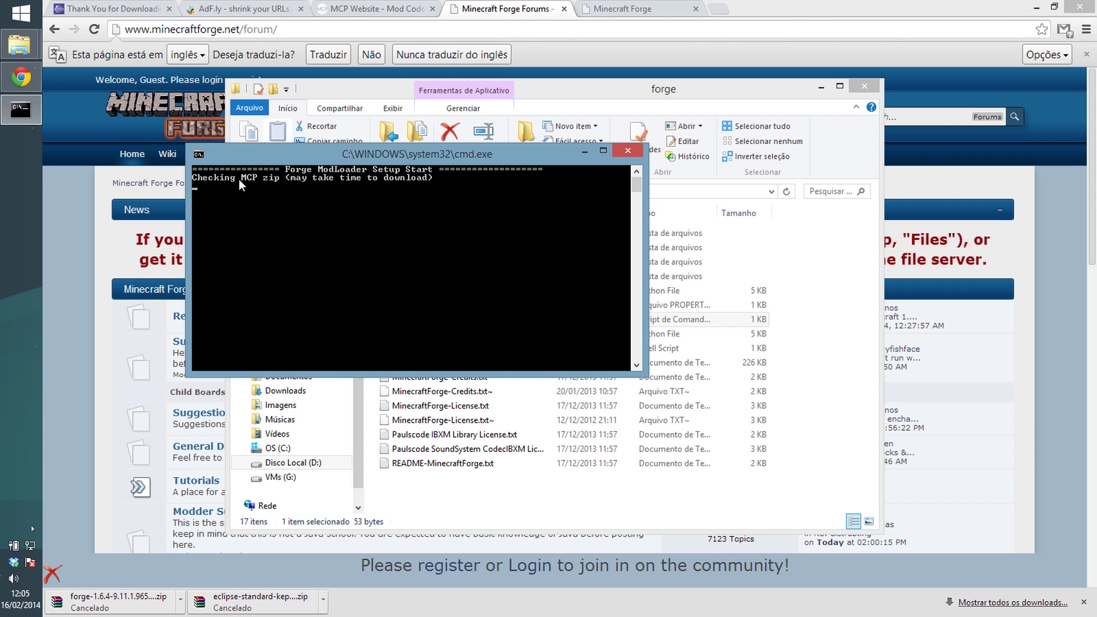
pyautogui.moveTo(268, 160); pyautogui.dragTo(288, 150)
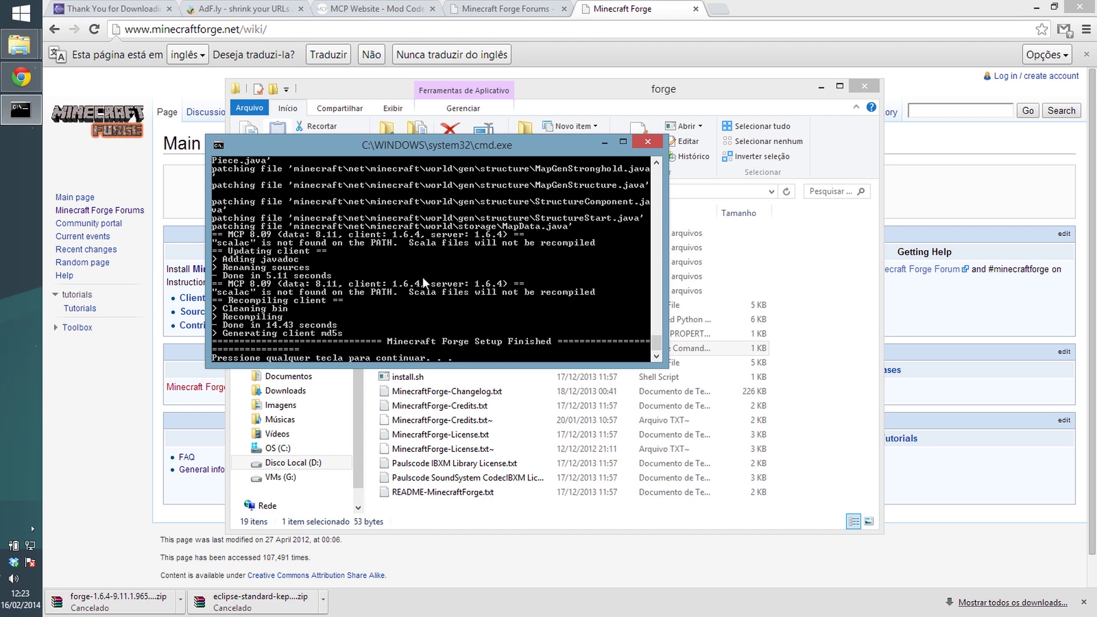
pyautogui.moveTo(653, 342); pyautogui.dragTo(660, 364)
pyautogui.press('Return')
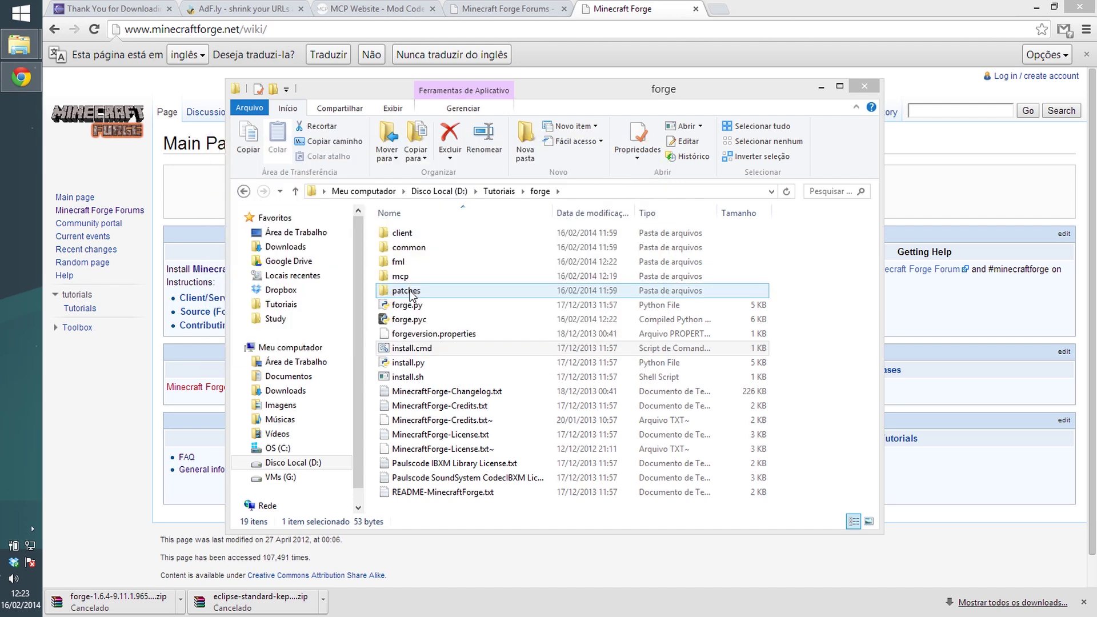
# Open the mcp folder inside forge and look through its files.
pyautogui.click(402, 276)
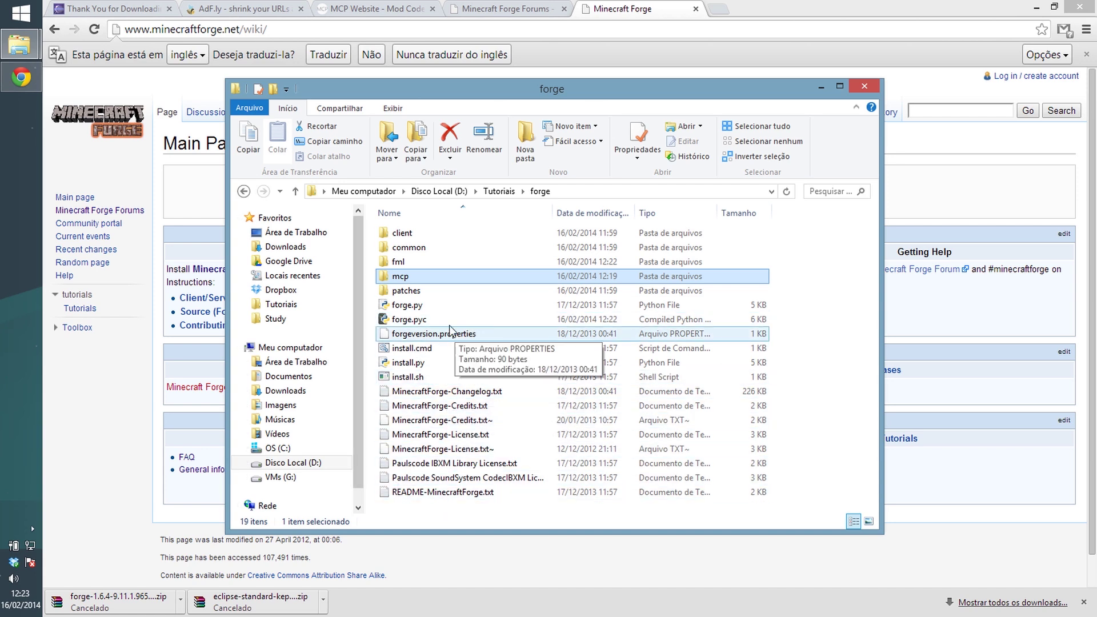
pyautogui.doubleClick(416, 278)
pyautogui.scroll(-6, 472, 429)
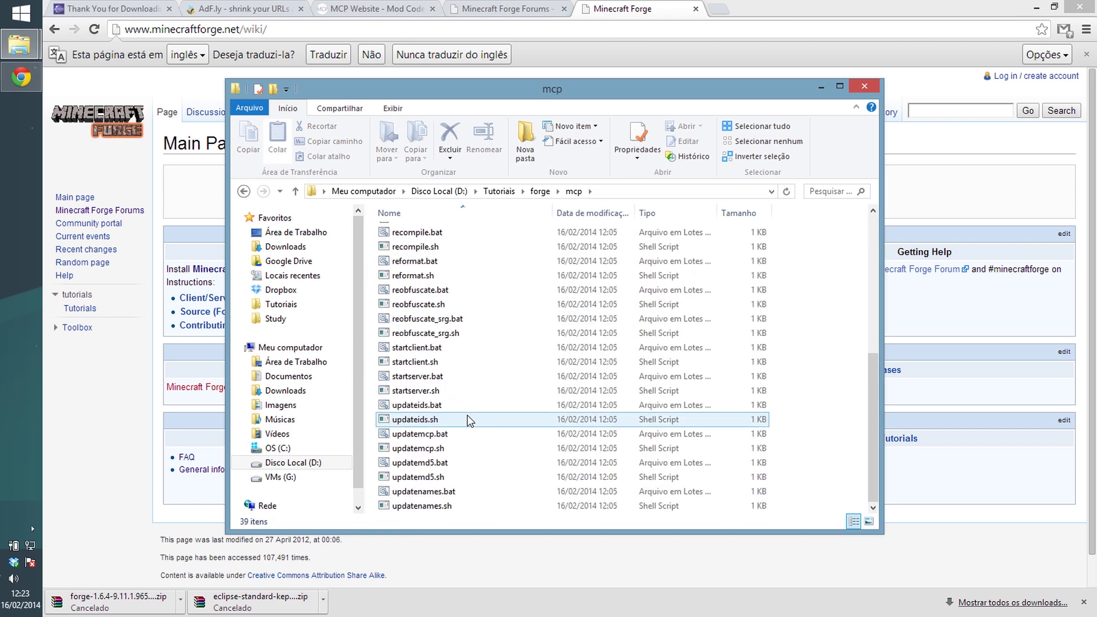
pyautogui.scroll(6, 470, 420)
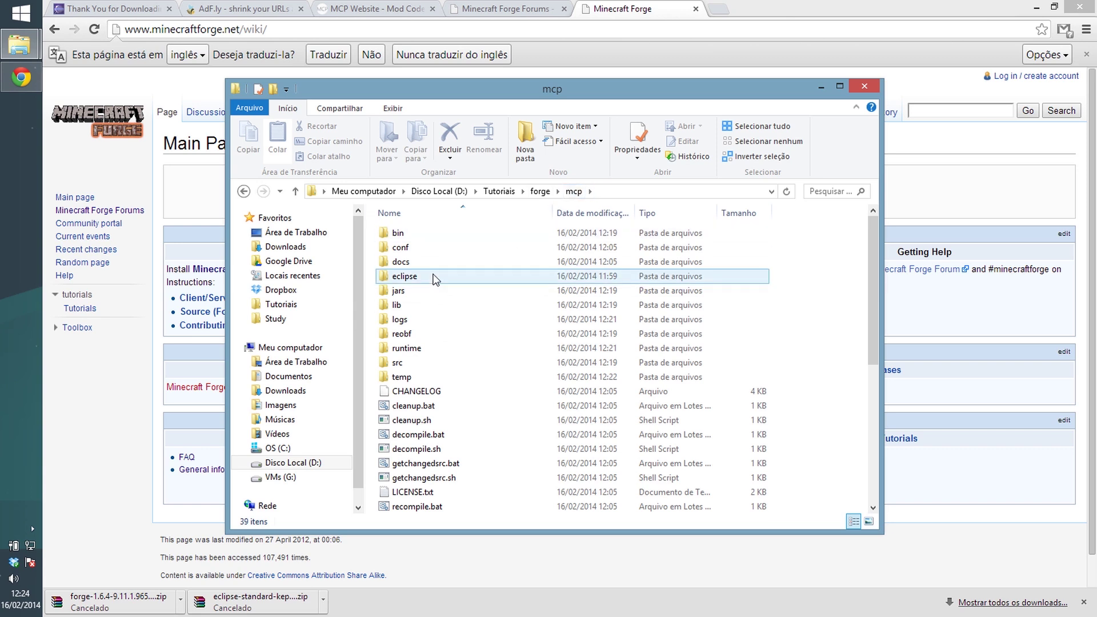
# Open the eclipse folder inside mcp and copy its full path.
pyautogui.click(414, 280)
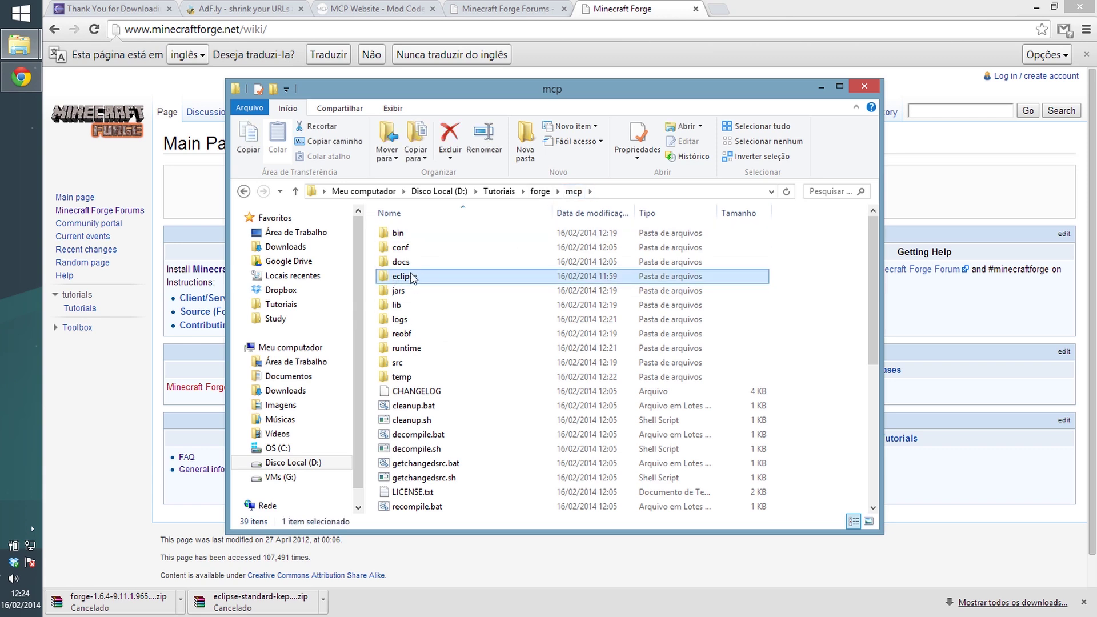
pyautogui.doubleClick(409, 278)
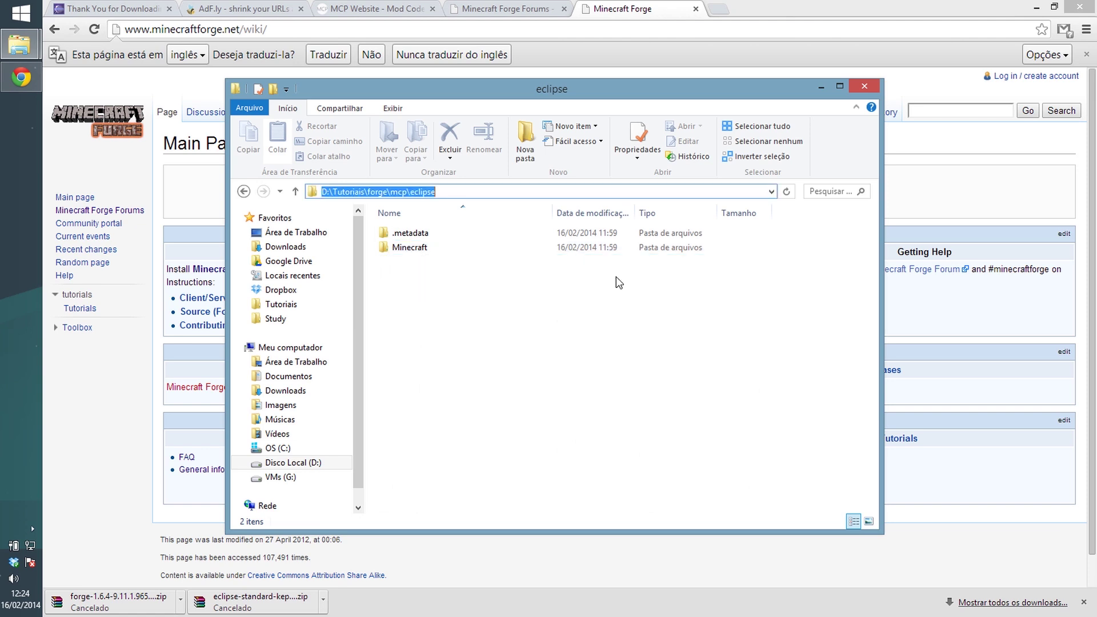
pyautogui.click(659, 196)
pyautogui.hotkey('ctrl', 'c')
pyautogui.click(478, 360)
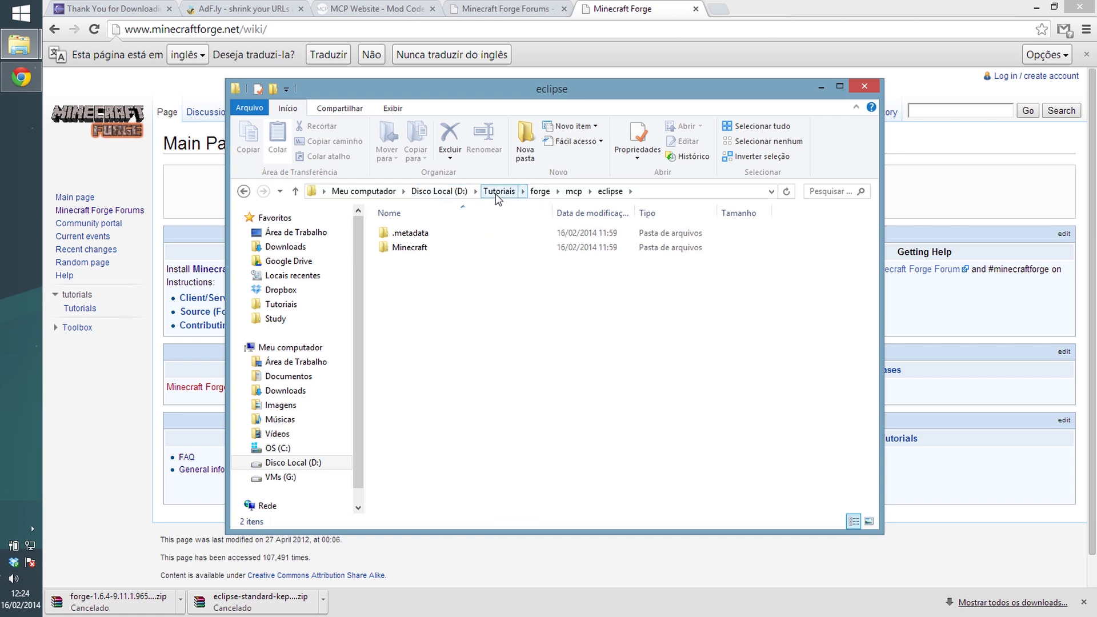
# Go back to the Tutoriais folder, open its eclipse folder and launch eclipse.exe.
pyautogui.click(501, 191)
pyautogui.click(442, 305)
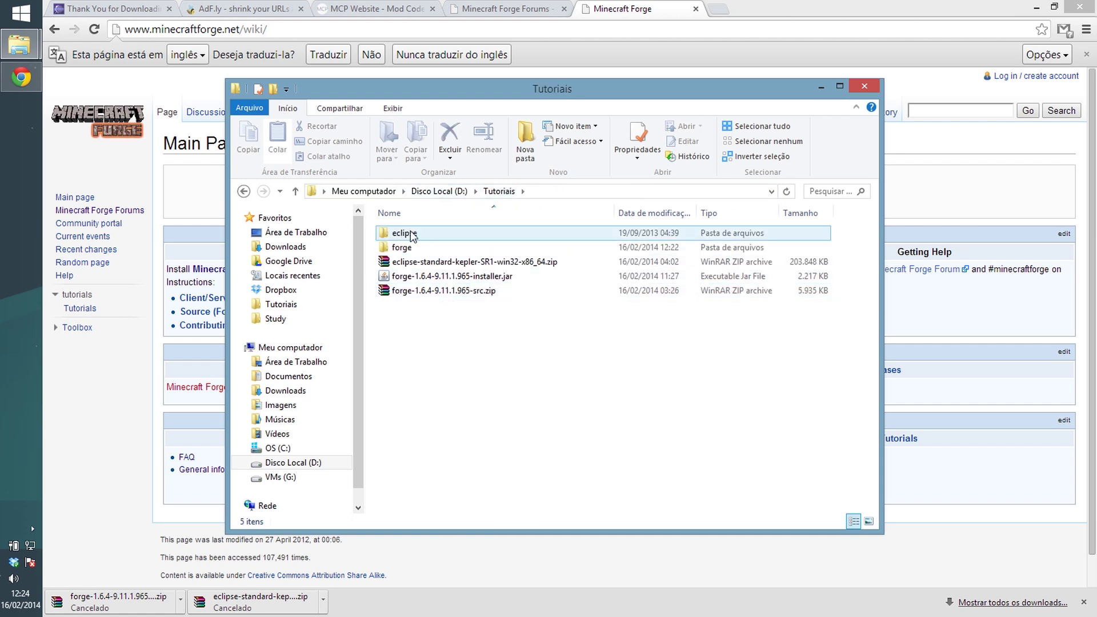
pyautogui.doubleClick(406, 233)
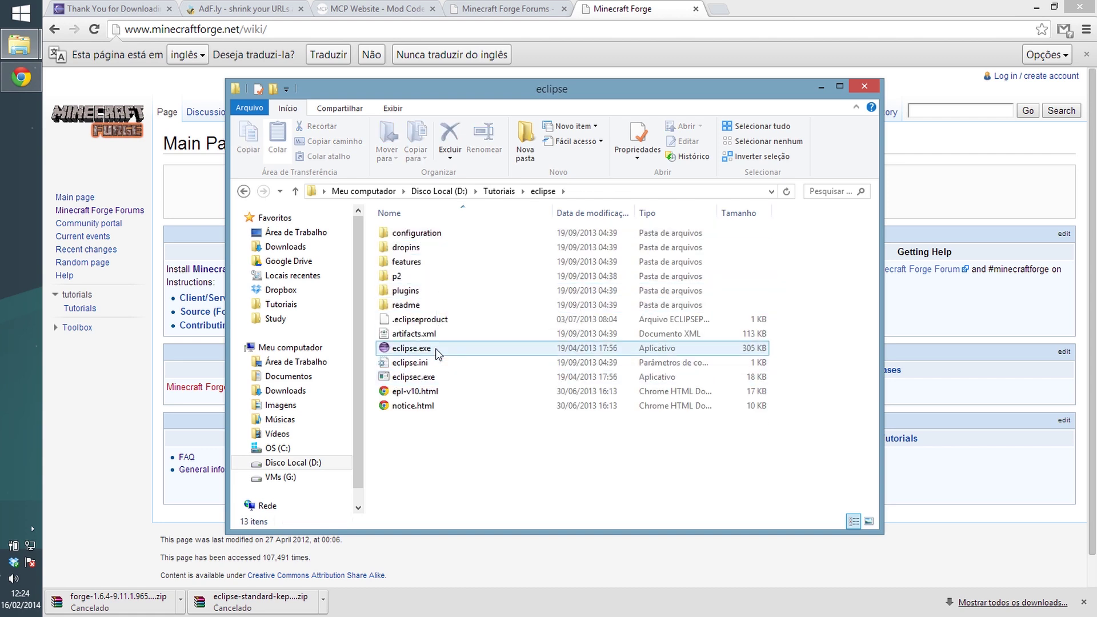
pyautogui.click(420, 349)
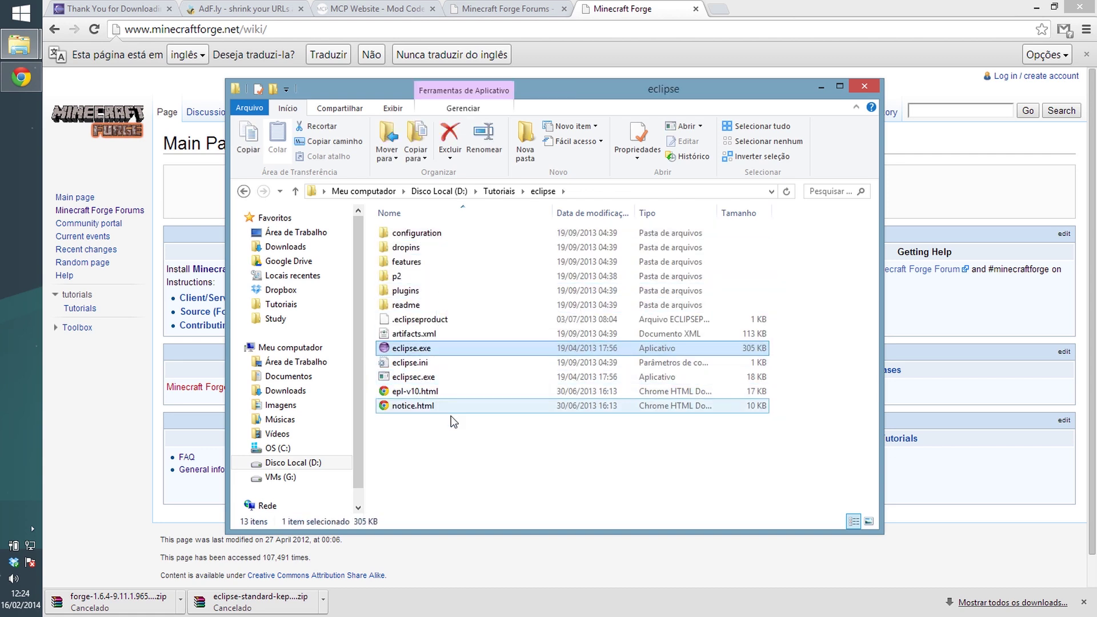
pyautogui.doubleClick(423, 348)
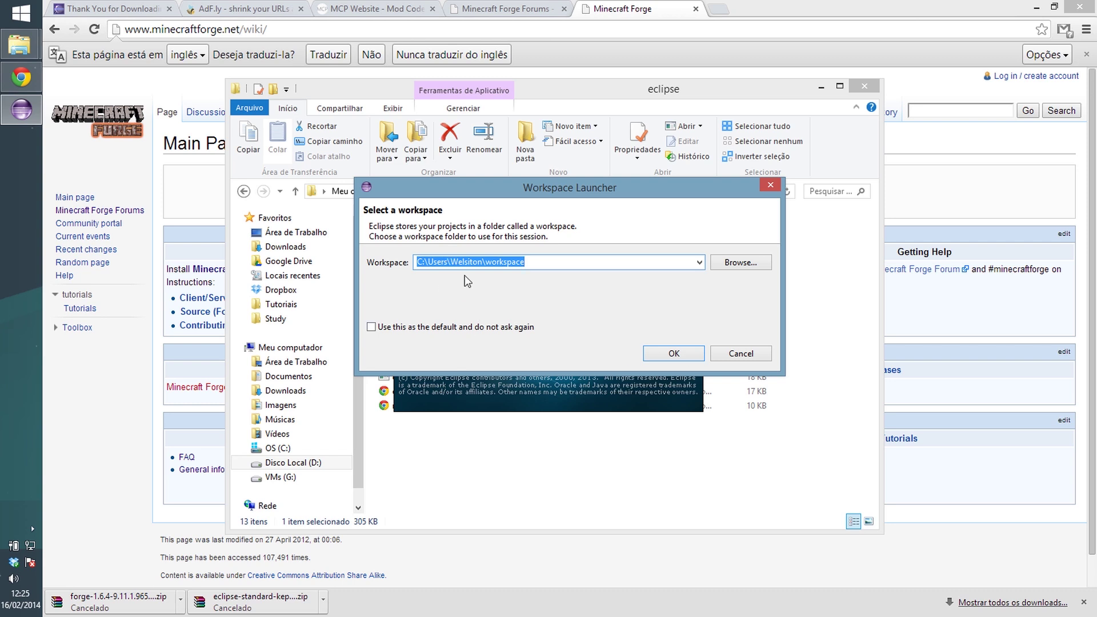
# Set the Eclipse workspace to D:\Tutoriais\forge\mcp\eclipse and open it.
pyautogui.hotkey('ctrl', 'v')
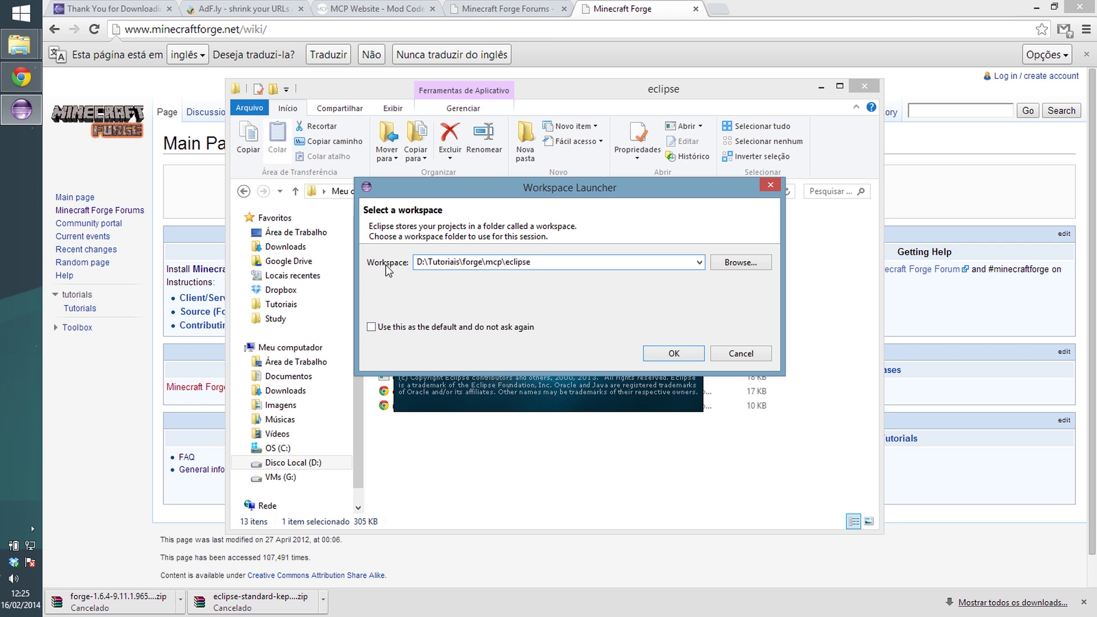
pyautogui.moveTo(419, 262); pyautogui.dragTo(505, 279)
pyautogui.doubleClick(494, 263)
pyautogui.click(666, 350)
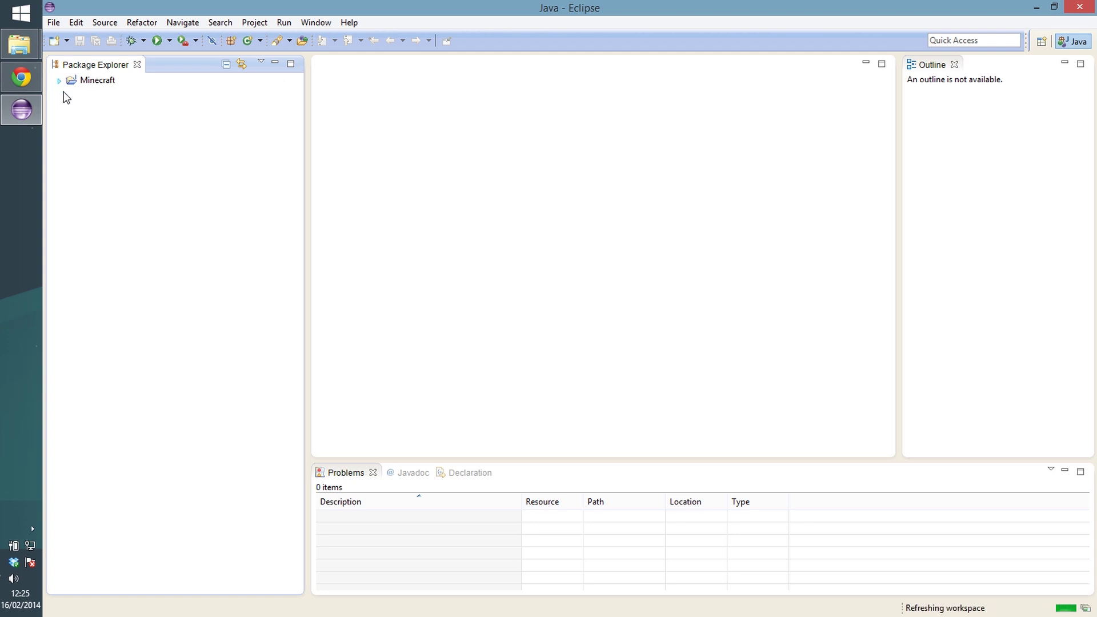
# Expand the Minecraft project and its src folder, look through the packages and select the default package.
pyautogui.click(59, 81)
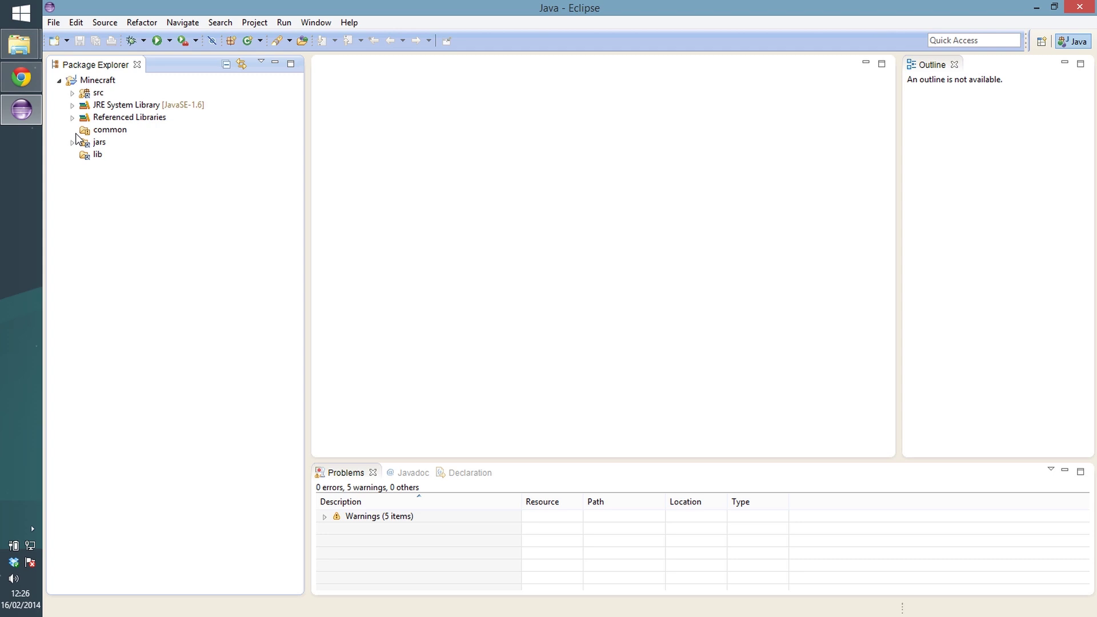
pyautogui.click(73, 94)
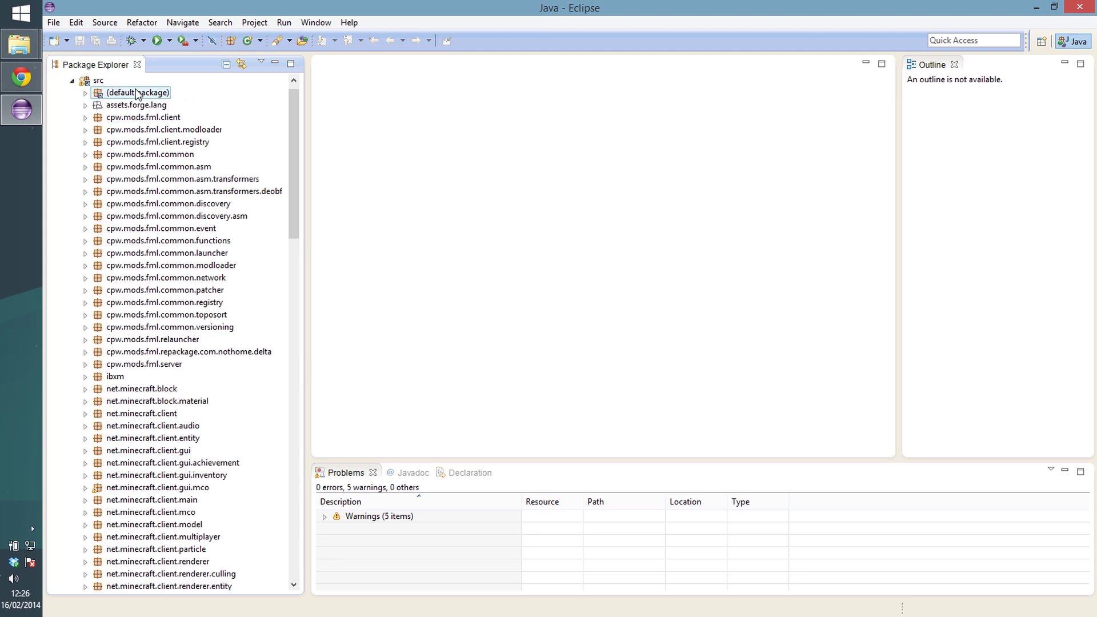
pyautogui.scroll(-5, 229, 274)
pyautogui.moveTo(297, 269); pyautogui.dragTo(137, 143)
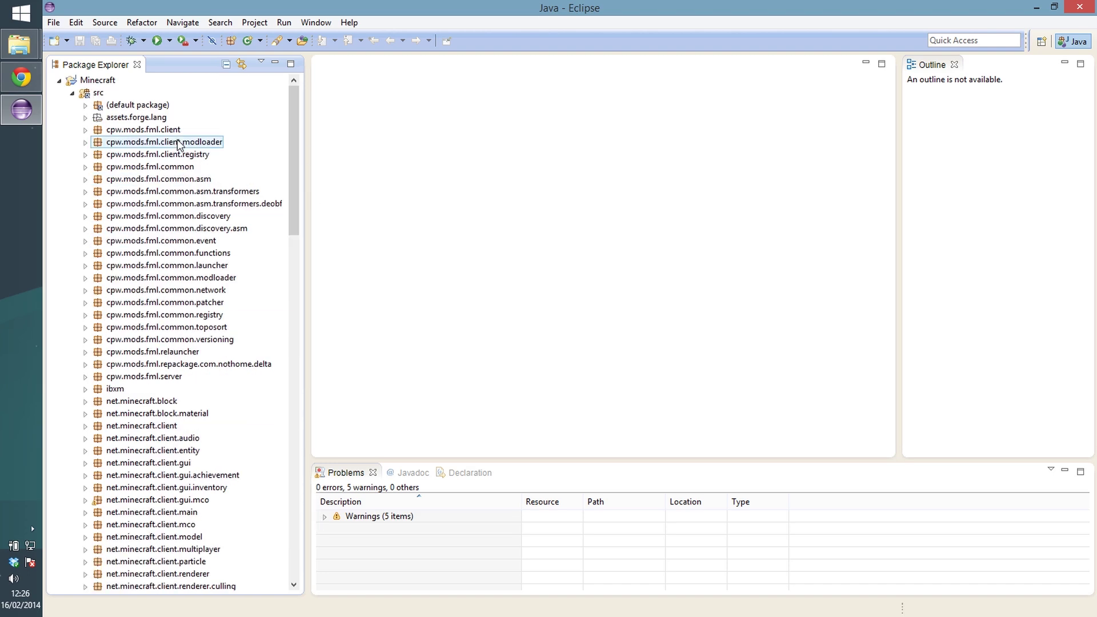
pyautogui.click(137, 109)
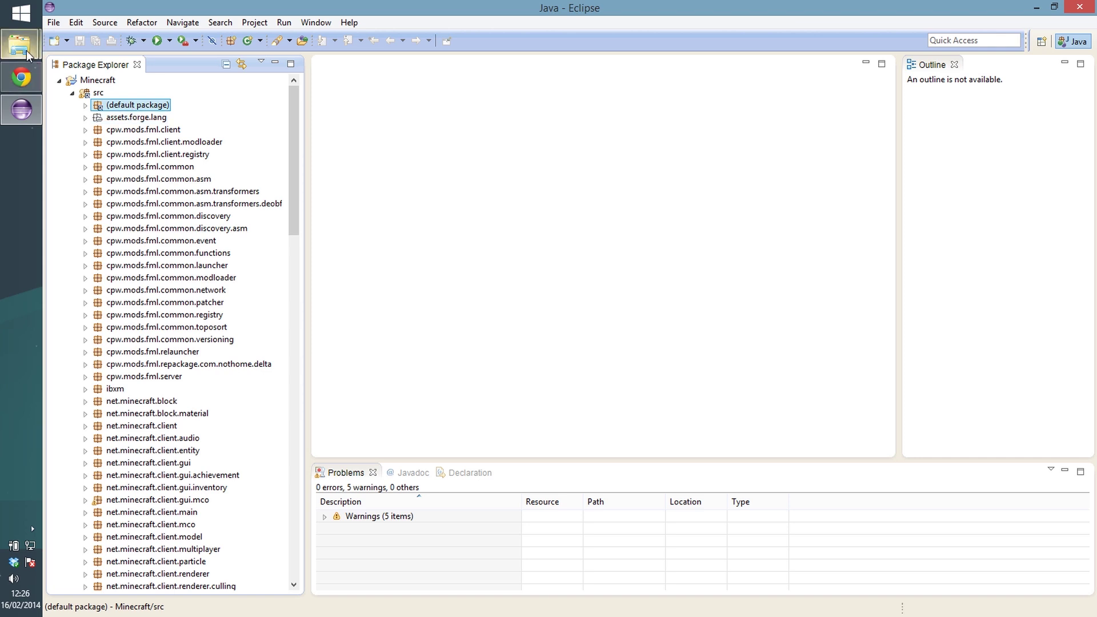
# Switch to File Explorer, browse to Tutoriais\forge\mcp\src\minecraft to compare it with the project packages, and open the cpw folder.
pyautogui.moveTo(29, 53)
pyautogui.click(137, 163)
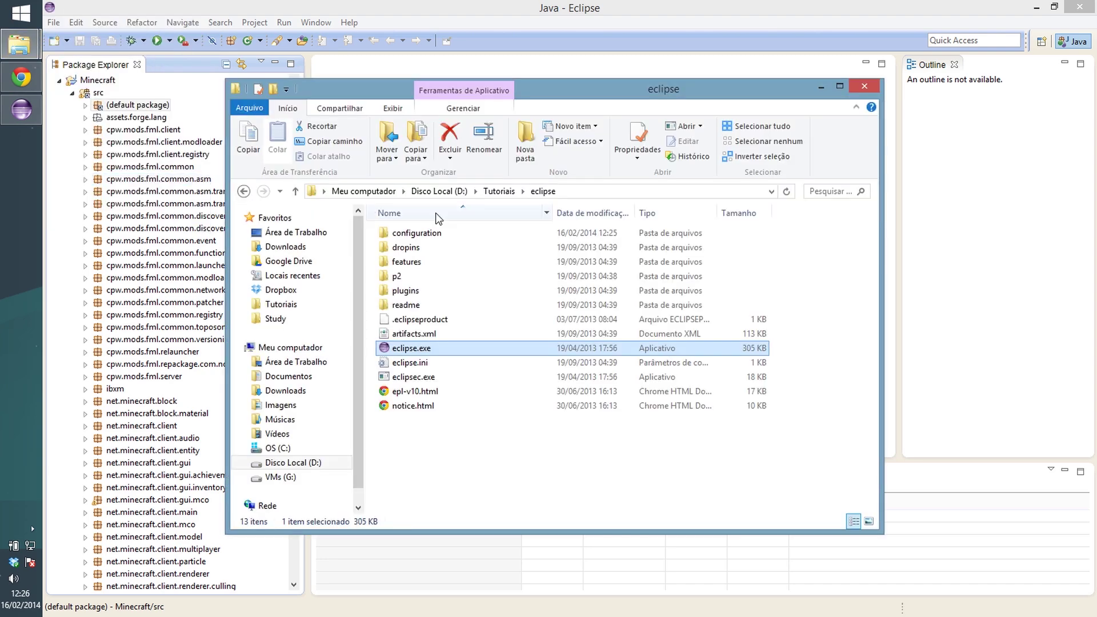
pyautogui.click(499, 191)
pyautogui.click(407, 249)
pyautogui.doubleClick(407, 249)
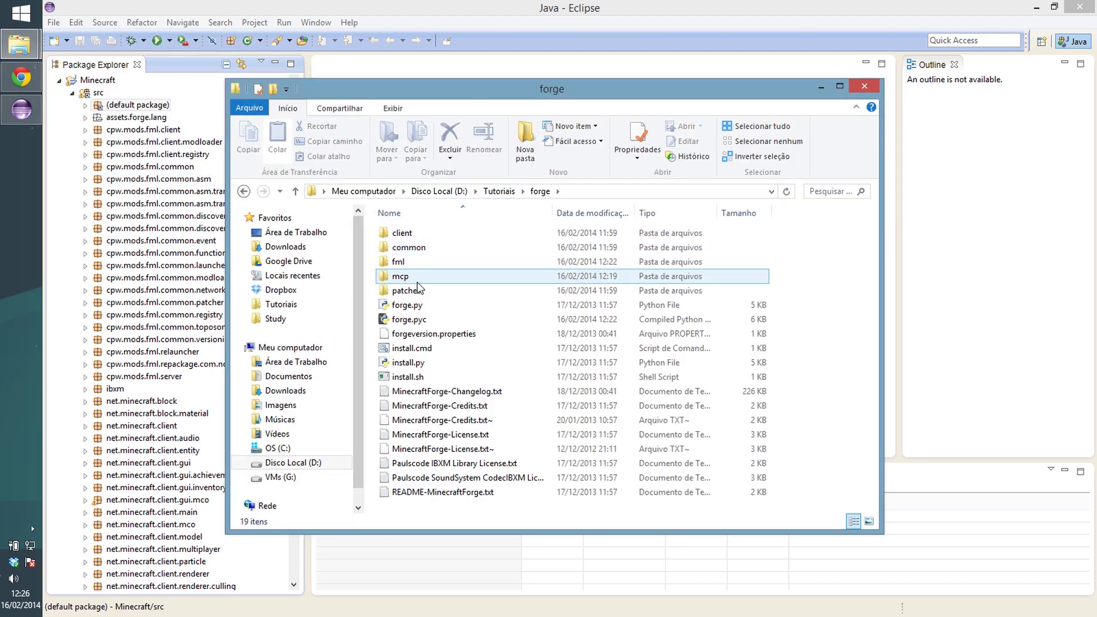
pyautogui.doubleClick(418, 289)
pyautogui.moveTo(535, 90); pyautogui.dragTo(644, 65)
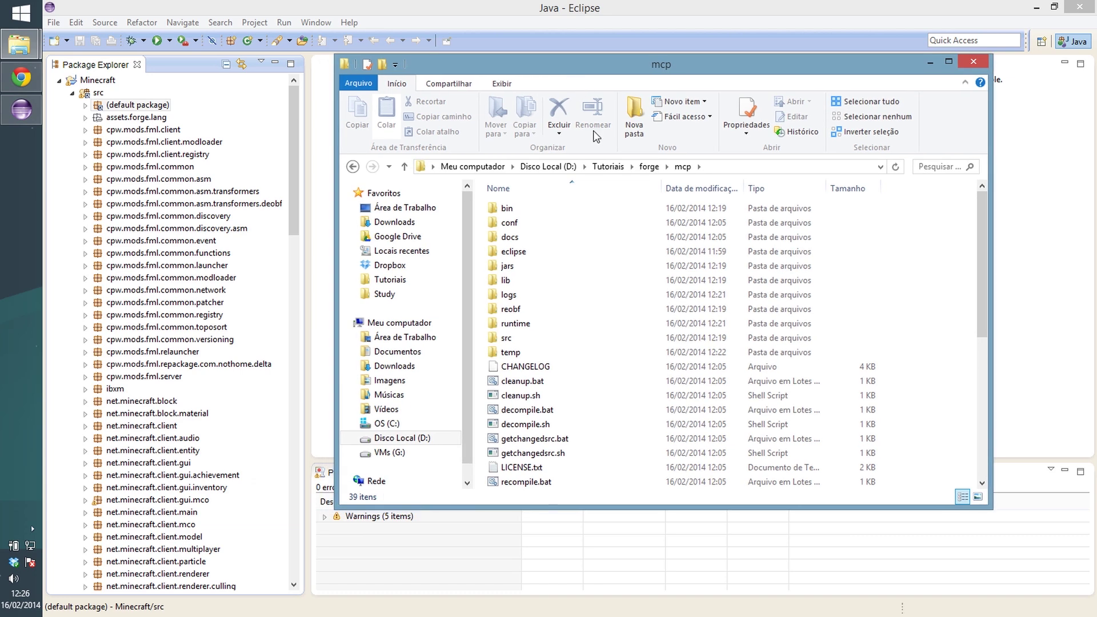
pyautogui.doubleClick(527, 337)
pyautogui.doubleClick(522, 210)
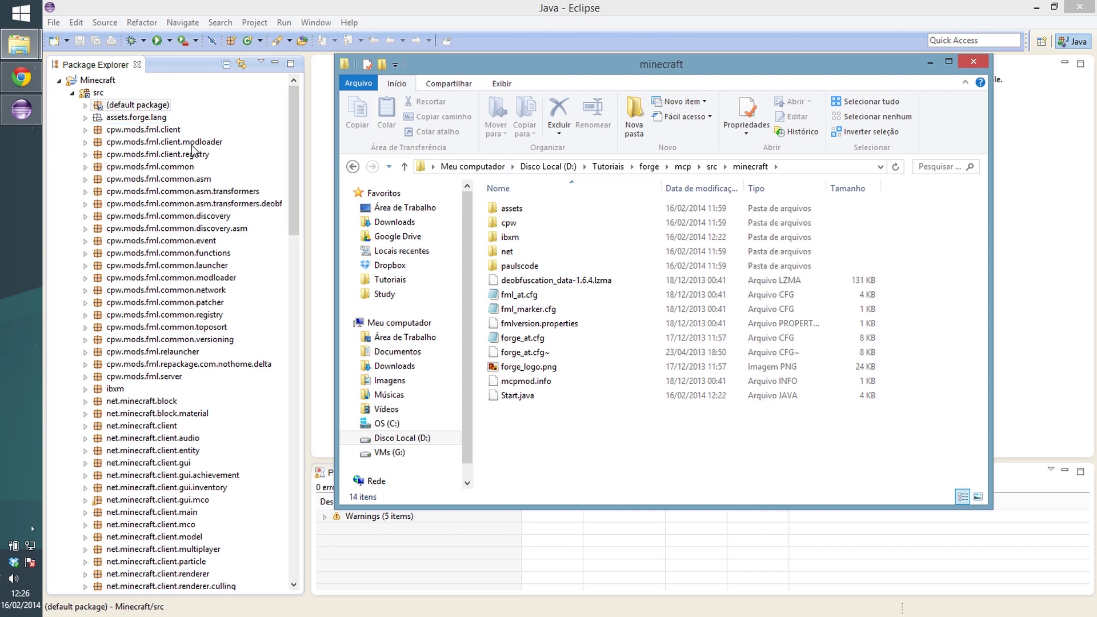
pyautogui.doubleClick(509, 222)
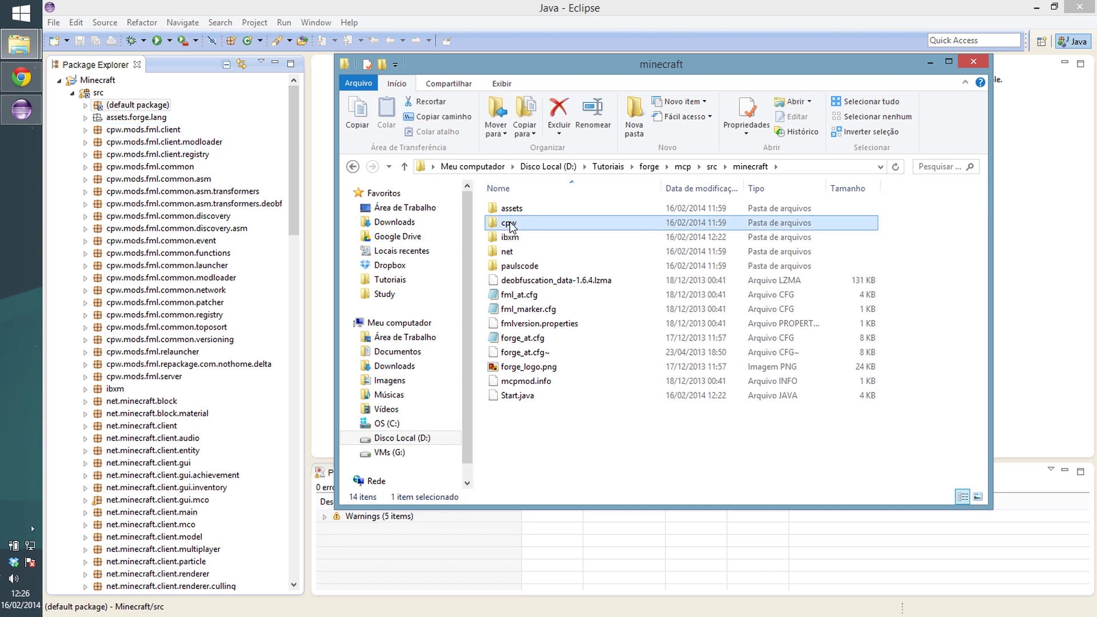
# Open the mods folder inside cpw and its fml subfolder to compare the directory structure with the cpw.mods.fml packages.
pyautogui.click(511, 210)
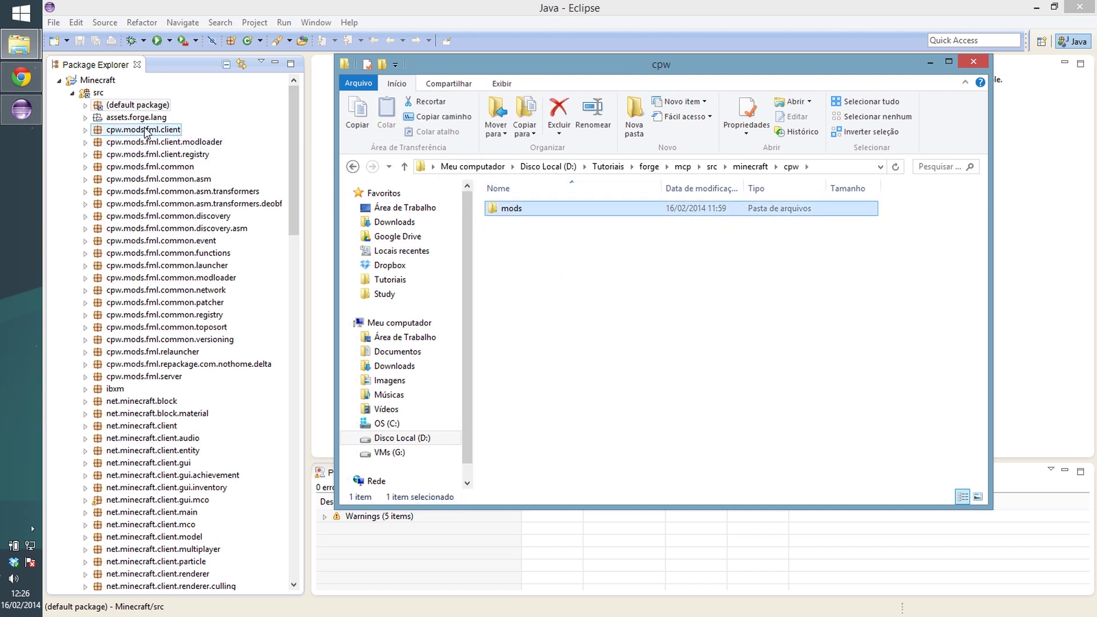
pyautogui.doubleClick(505, 209)
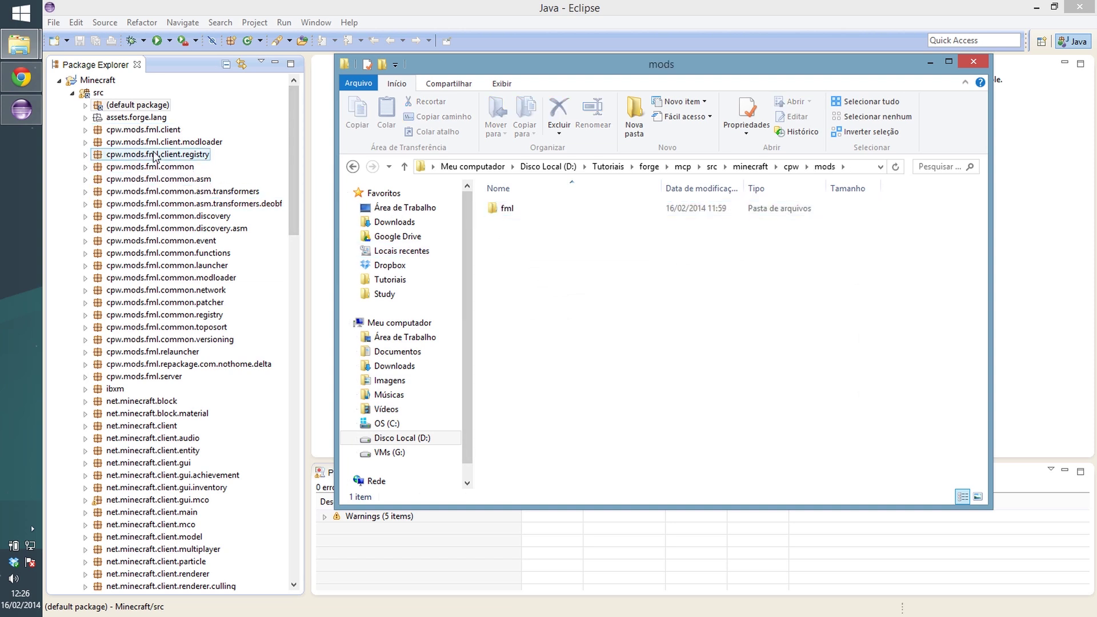
pyautogui.doubleClick(543, 212)
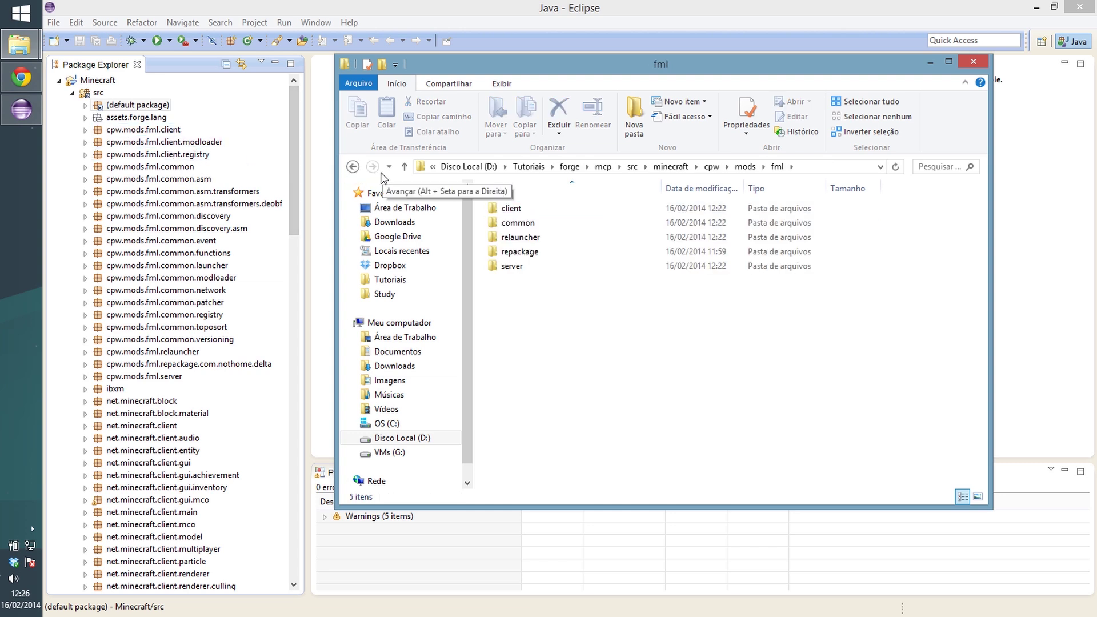
# Go back up from the fml folder to the mcp folder.
pyautogui.click(404, 166)
pyautogui.click(405, 166)
pyautogui.click(404, 166)
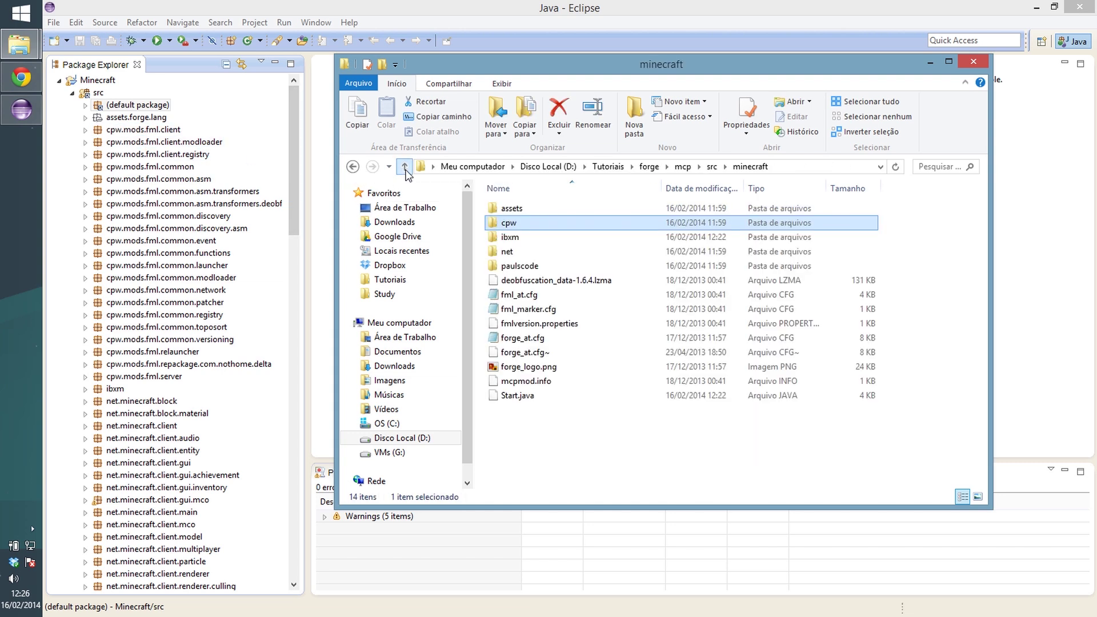
pyautogui.click(404, 166)
pyautogui.click(404, 166)
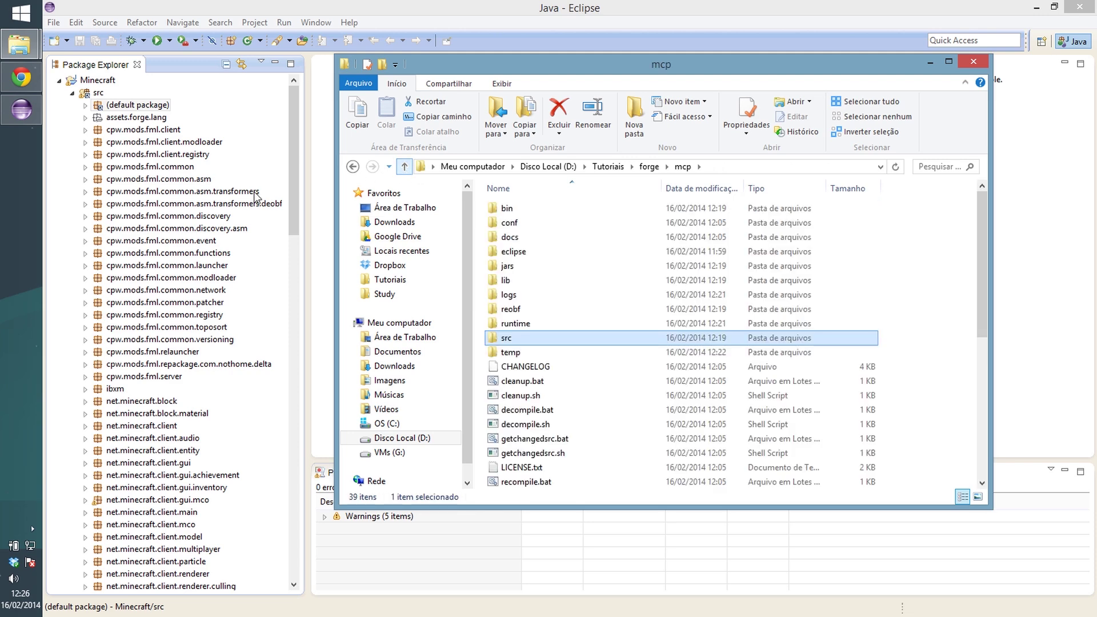
# Switch to Eclipse and look through the Minecraft project's full package list, returning to its beginning.
pyautogui.click(257, 8)
pyautogui.scroll(-3, 157, 163)
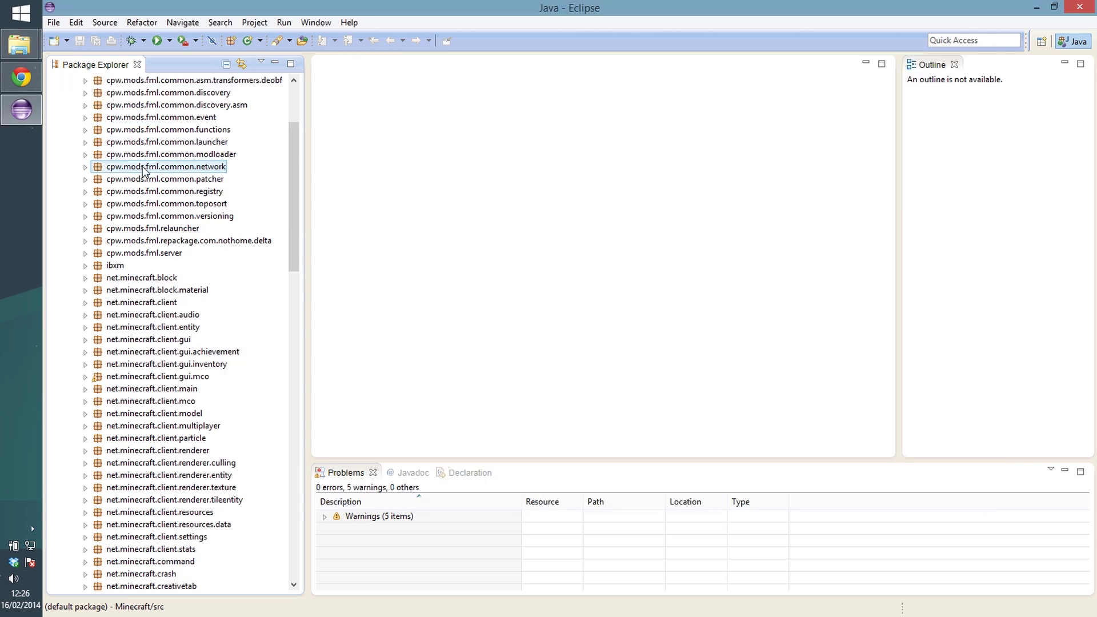
pyautogui.scroll(-5, 158, 303)
pyautogui.scroll(-10, 157, 431)
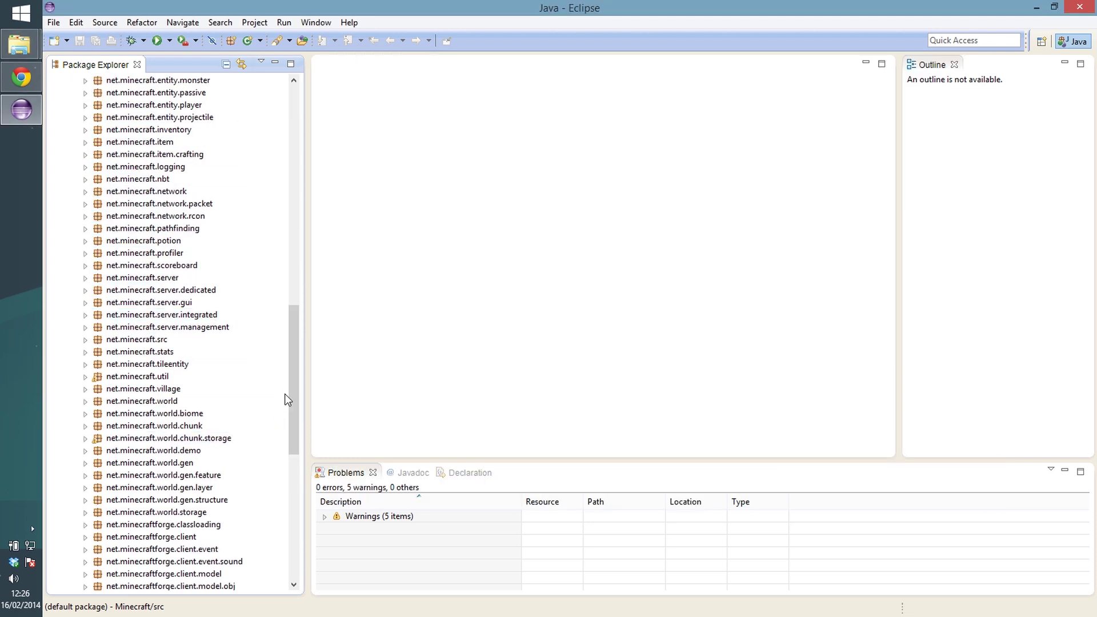
pyautogui.moveTo(291, 376); pyautogui.dragTo(300, 143)
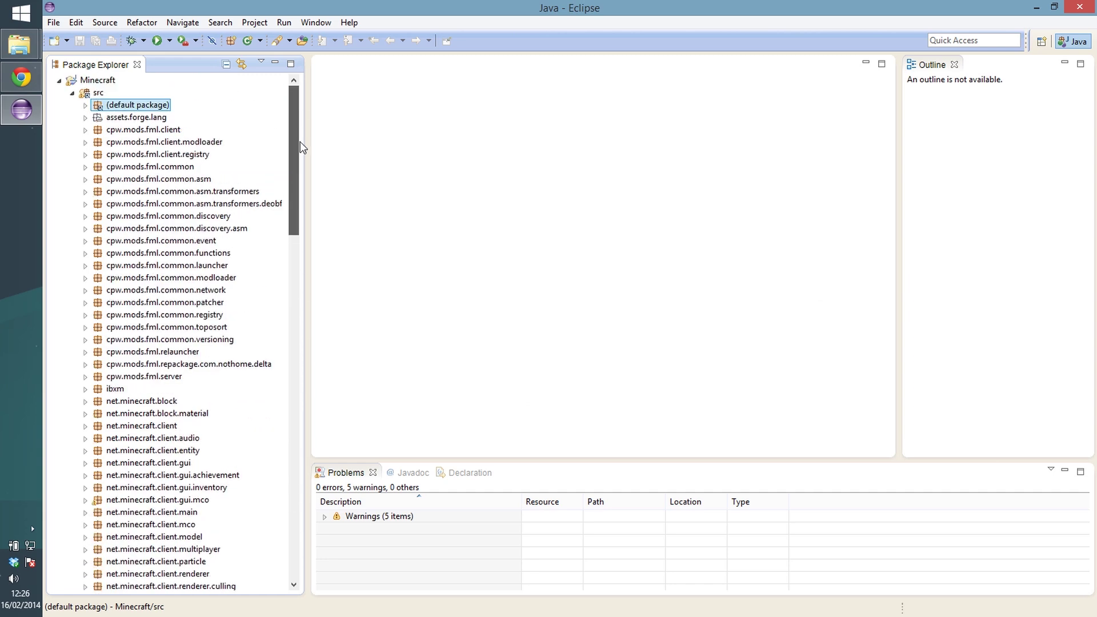
pyautogui.rightClick(297, 124)
pyautogui.click(297, 124)
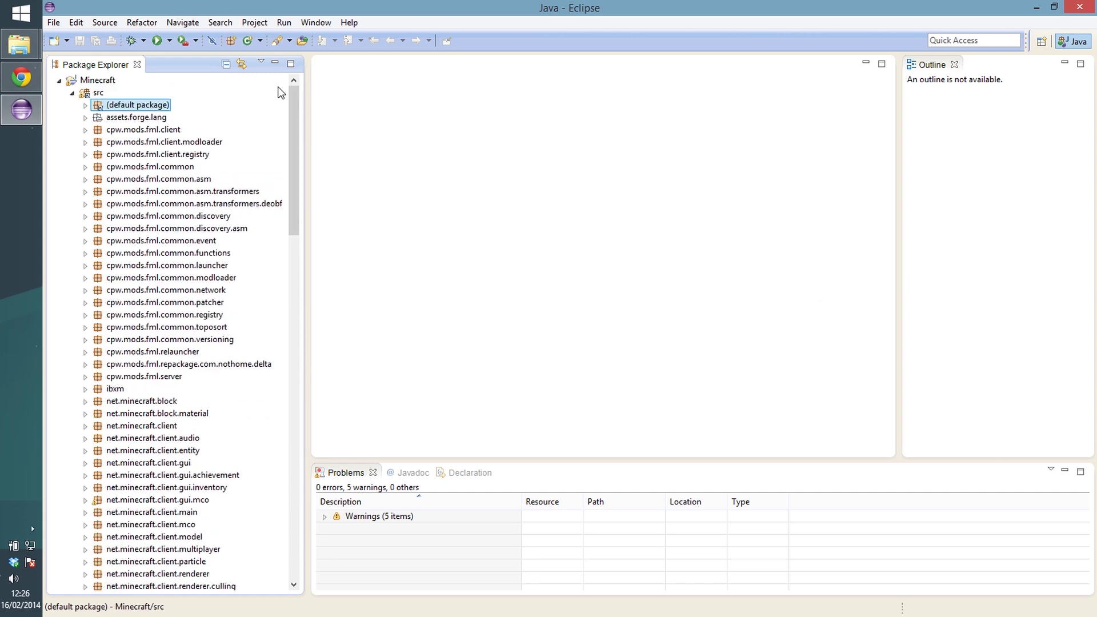
# Set the Package Explorer's package presentation to Hierarchical.
pyautogui.click(262, 62)
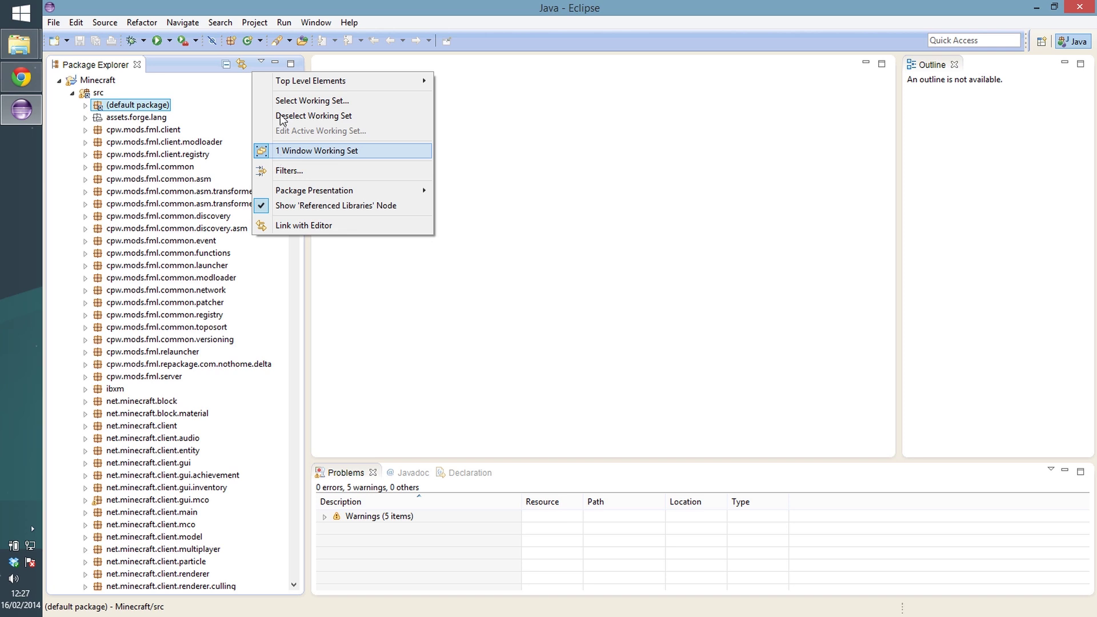
pyautogui.moveTo(298, 195)
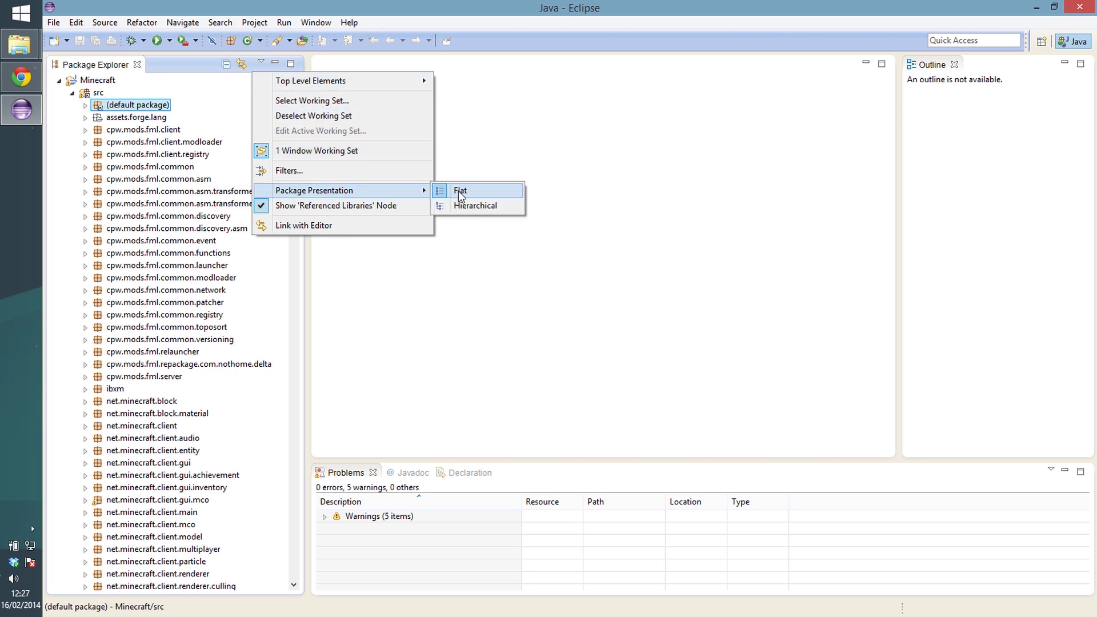
pyautogui.click(465, 209)
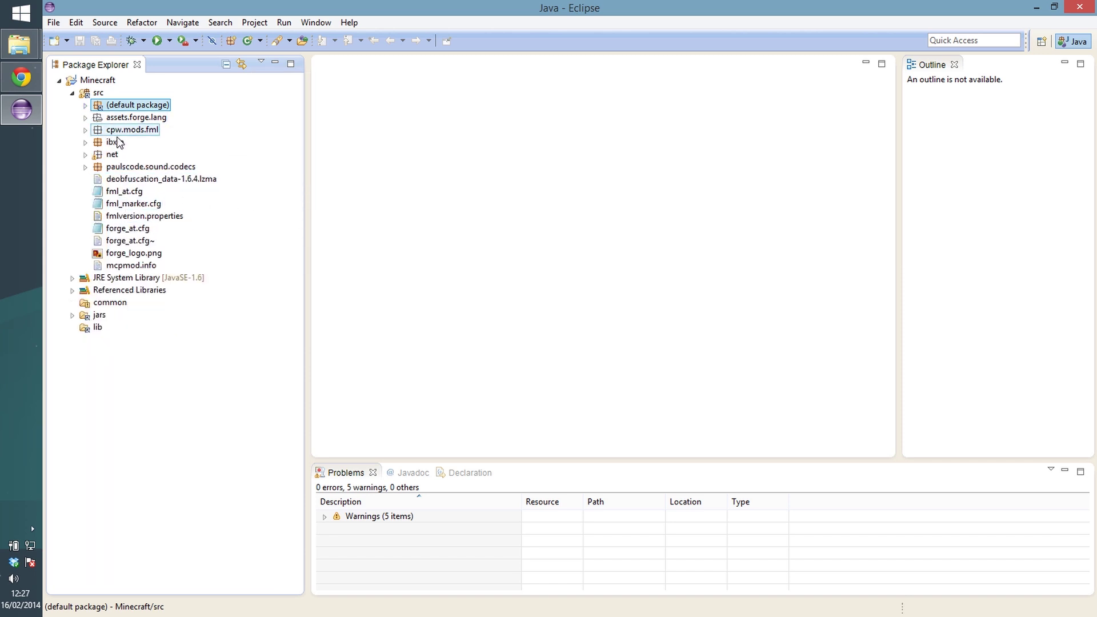
# Expand the cpw.mods.fml package to examine its subpackages, and collapse it again.
pyautogui.click(85, 106)
pyautogui.click(85, 106)
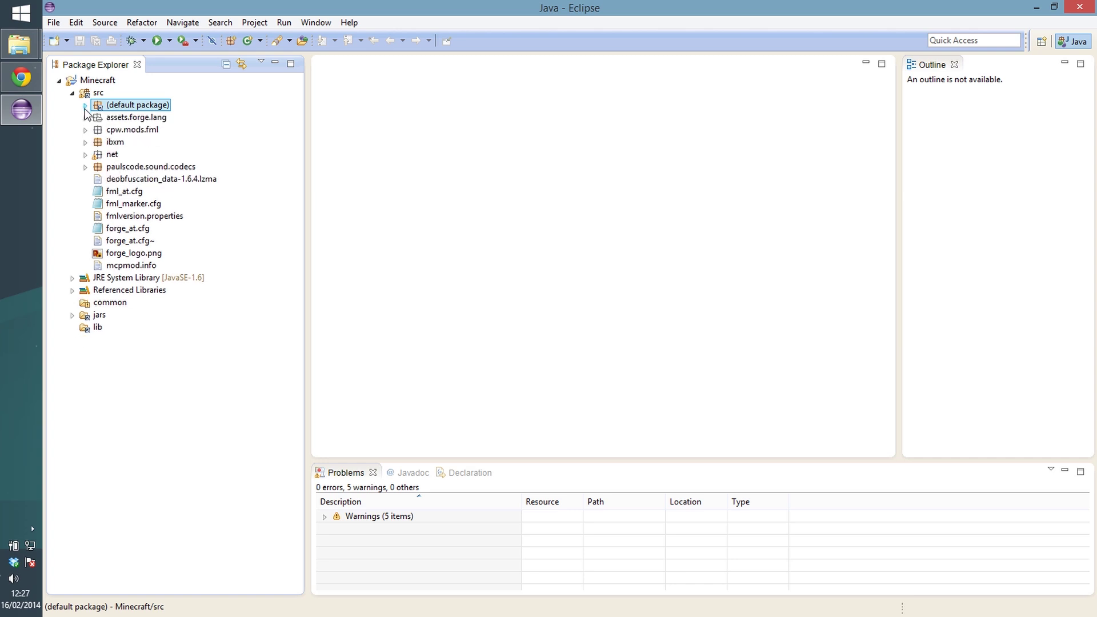
pyautogui.click(86, 130)
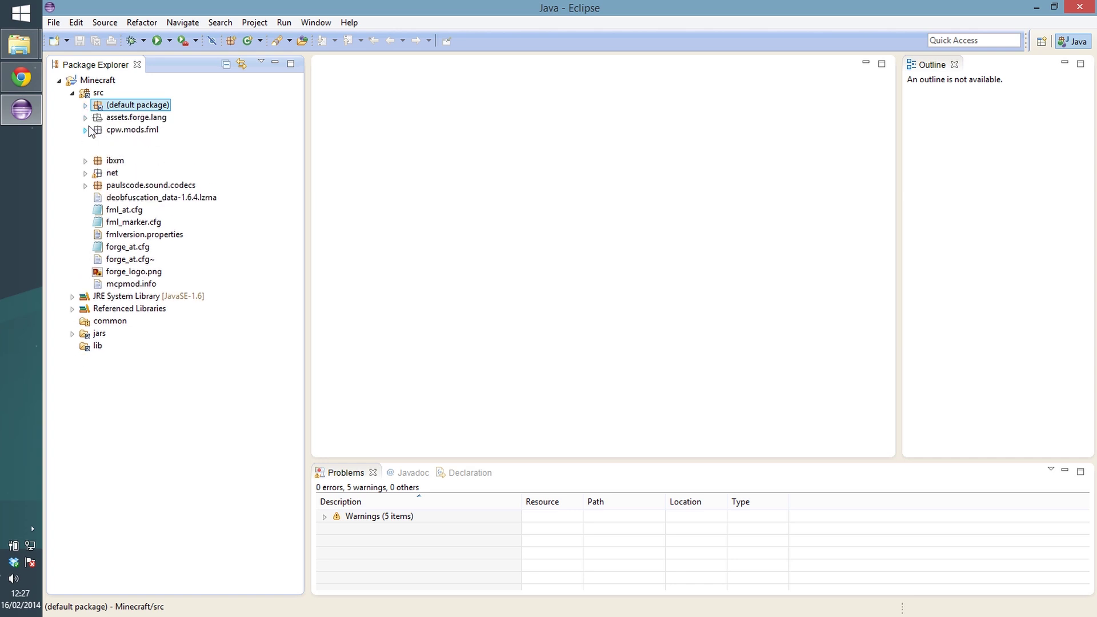
pyautogui.click(142, 133)
pyautogui.click(136, 143)
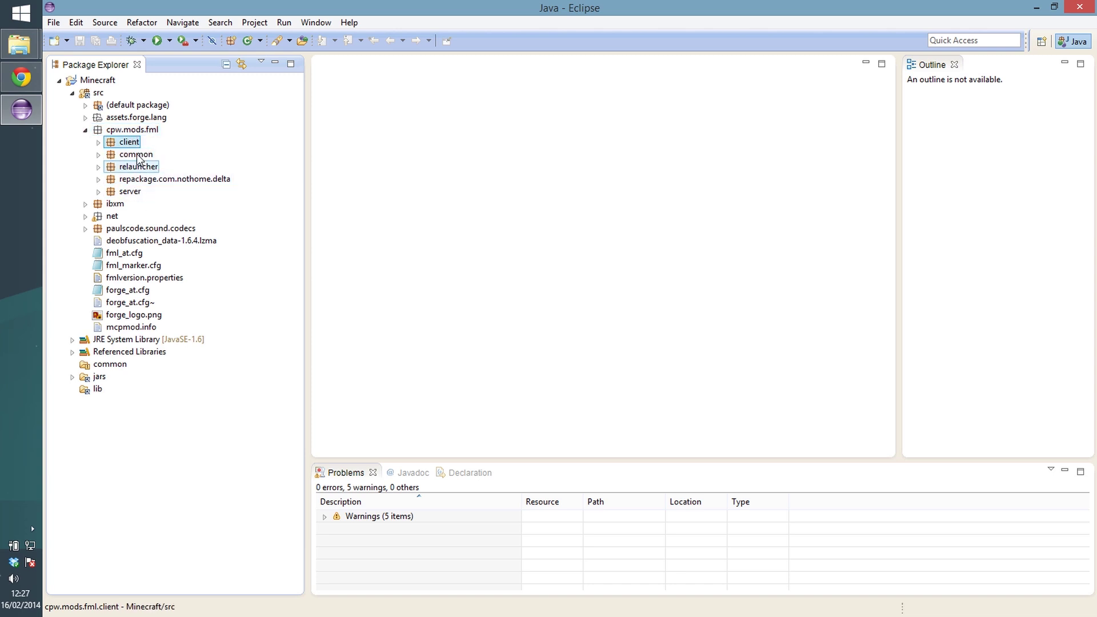
pyautogui.click(140, 132)
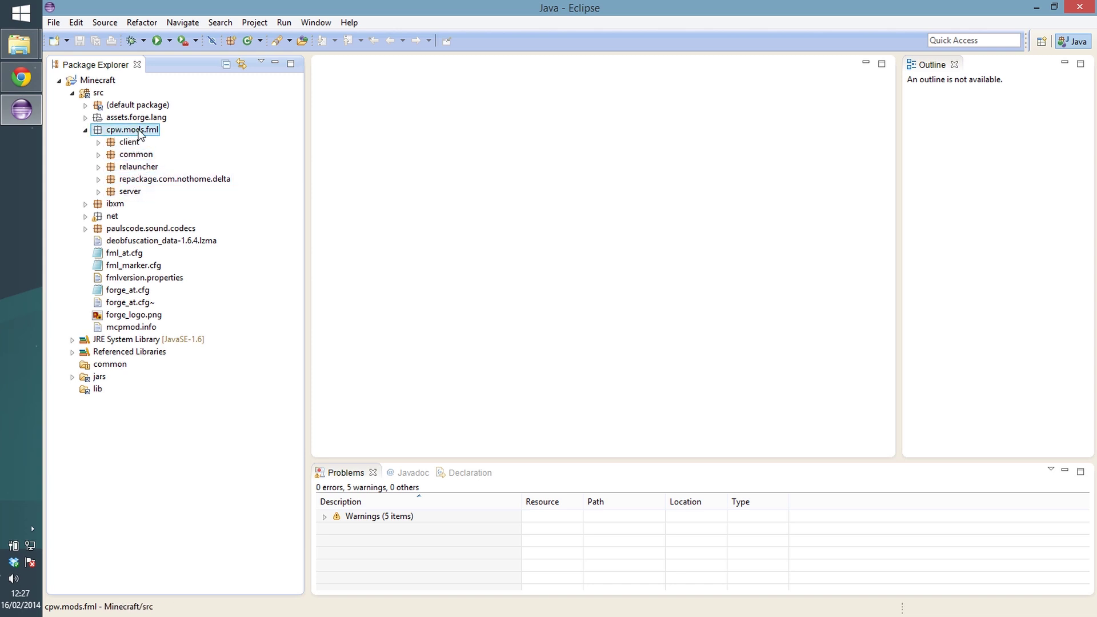
pyautogui.press('Left')
pyautogui.click(122, 156)
pyautogui.click(142, 131)
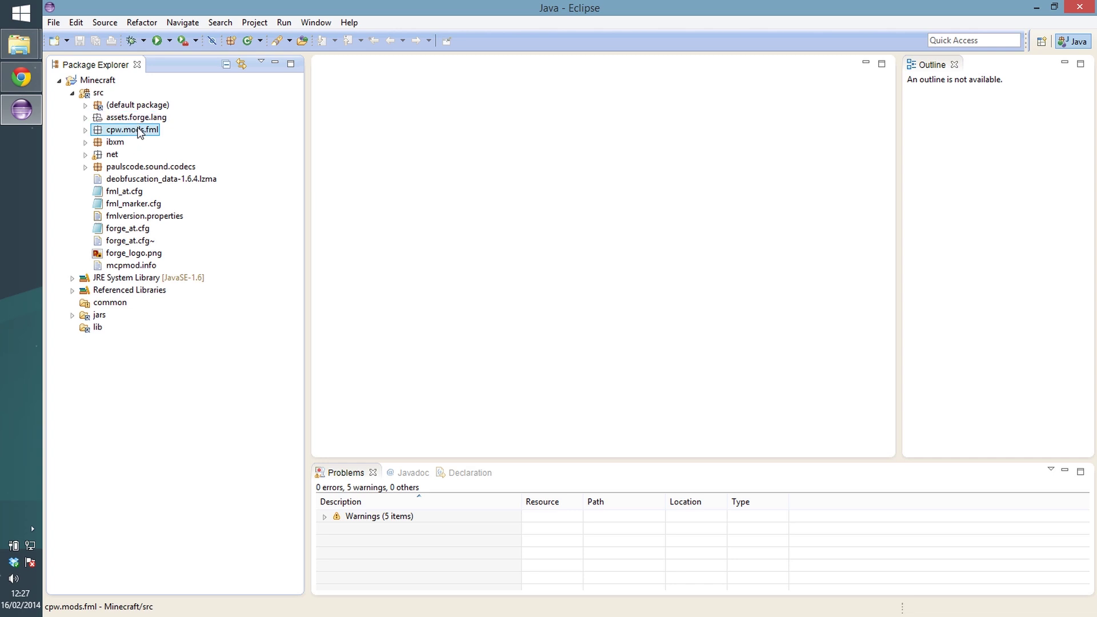
pyautogui.doubleClick(137, 129)
pyautogui.doubleClick(131, 130)
# Expand the net package and both of its subpackages, minecraft and minecraftforge.
pyautogui.doubleClick(112, 154)
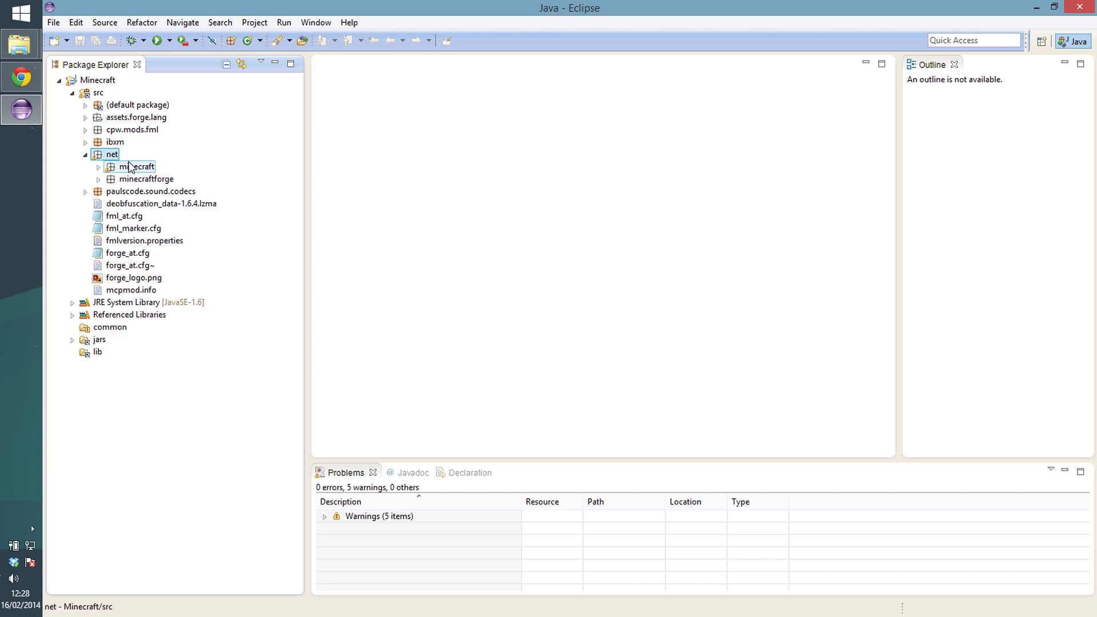
pyautogui.doubleClick(111, 154)
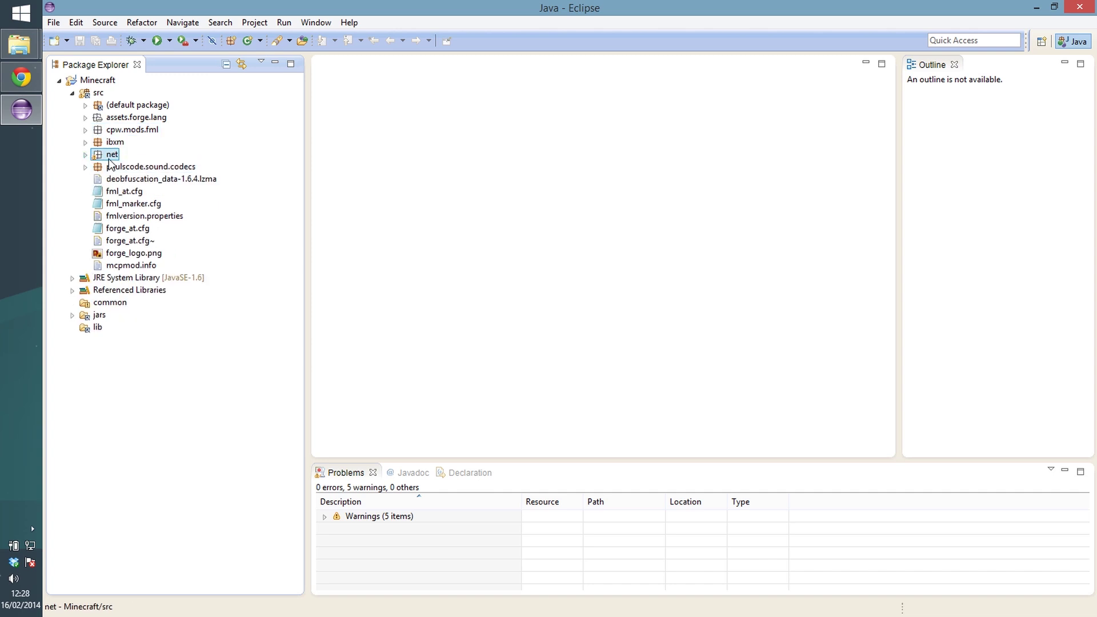
pyautogui.doubleClick(111, 156)
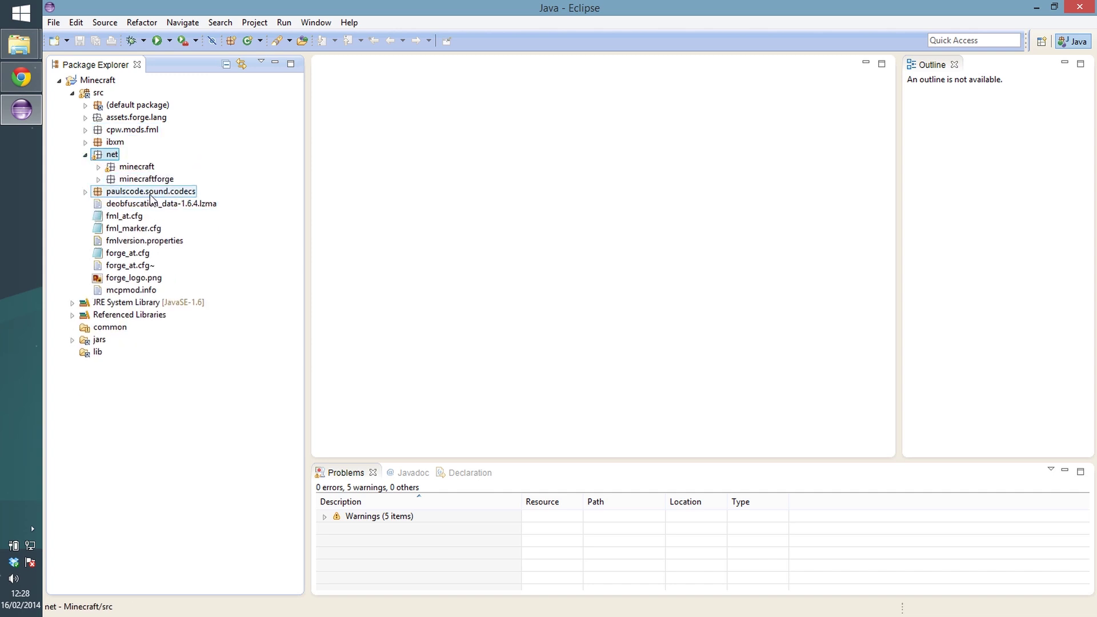
pyautogui.click(137, 166)
pyautogui.click(151, 181)
pyautogui.doubleClick(153, 182)
pyautogui.doubleClick(138, 166)
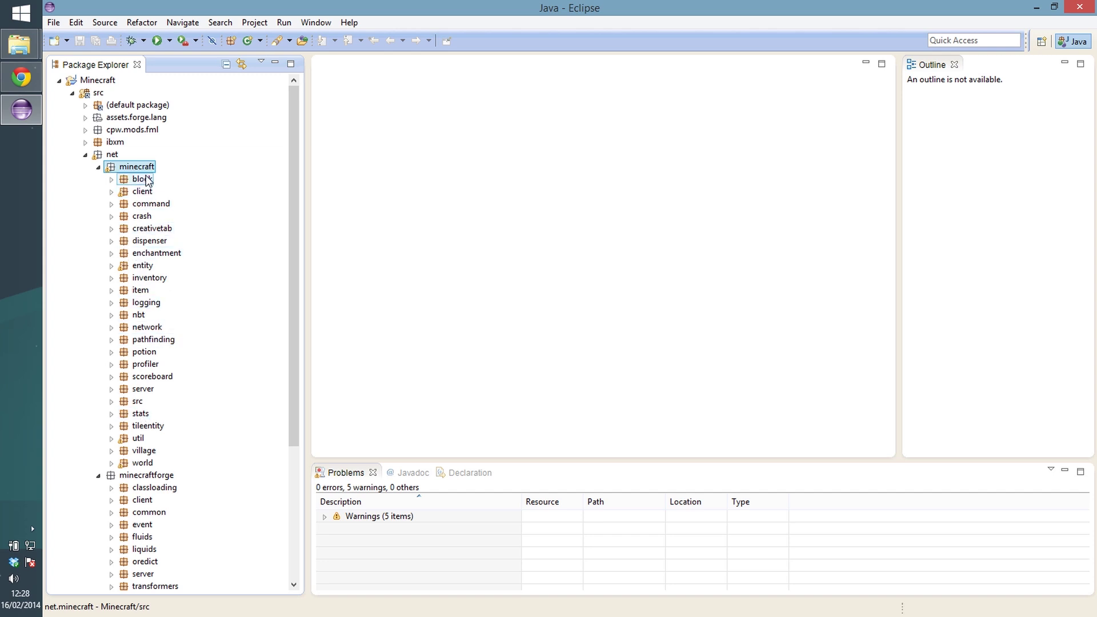
# Expand the net.minecraft.block package, open BlockAnvil.java to examine its class code, and close the file.
pyautogui.doubleClick(146, 179)
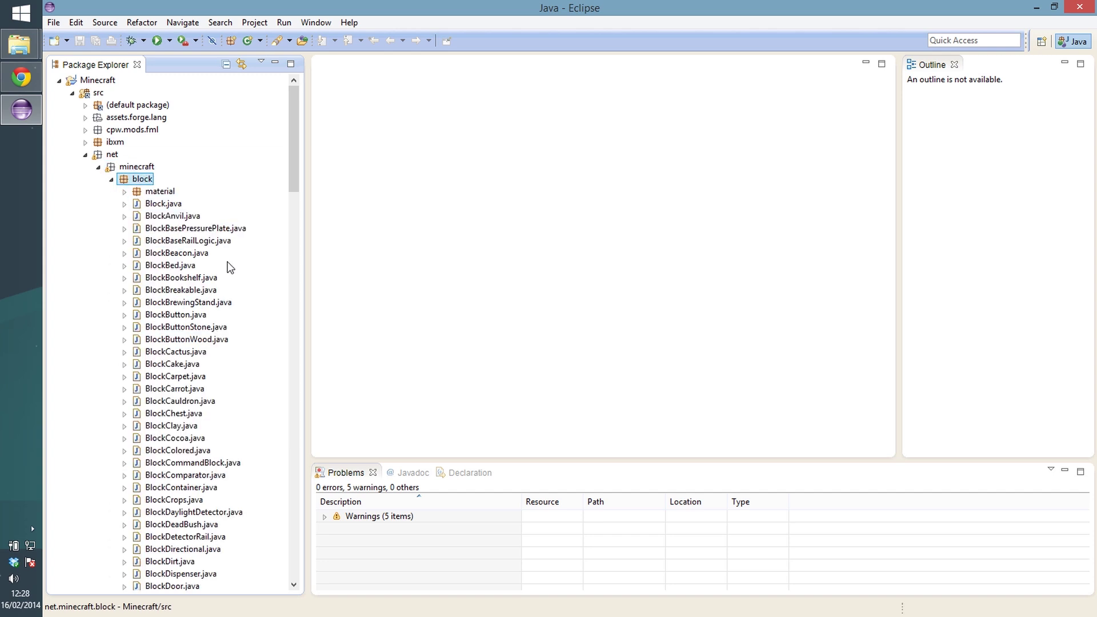
pyautogui.click(180, 216)
pyautogui.doubleClick(179, 216)
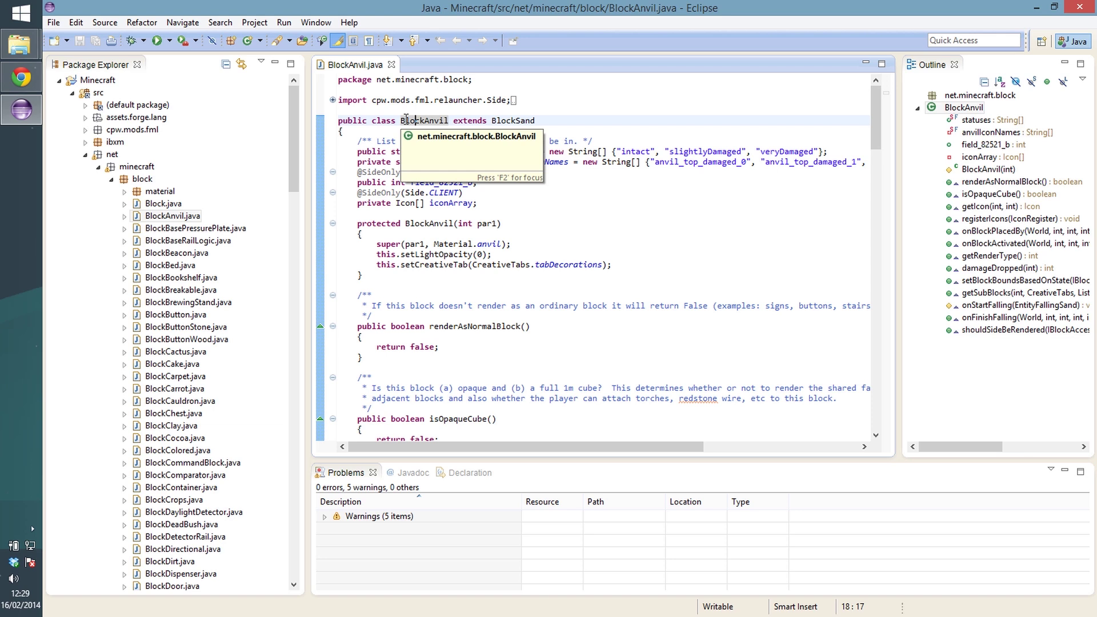
pyautogui.moveTo(488, 221)
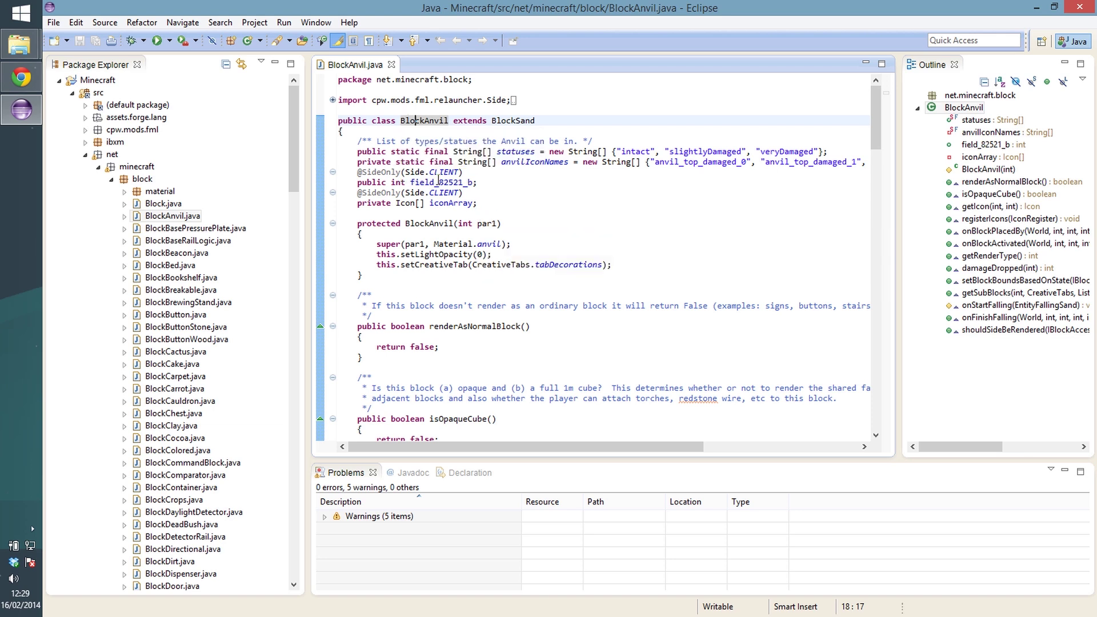
pyautogui.moveTo(438, 182)
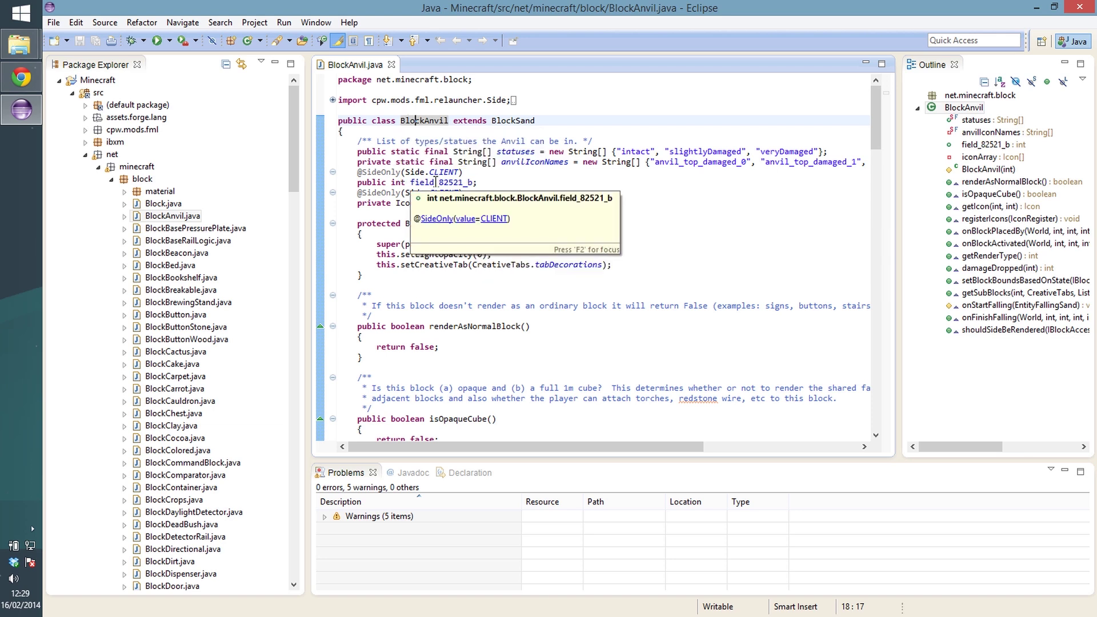
pyautogui.click(391, 65)
# Open BlockBasePressurePlate.java from the block package, read through its code, and close the file.
pyautogui.click(171, 228)
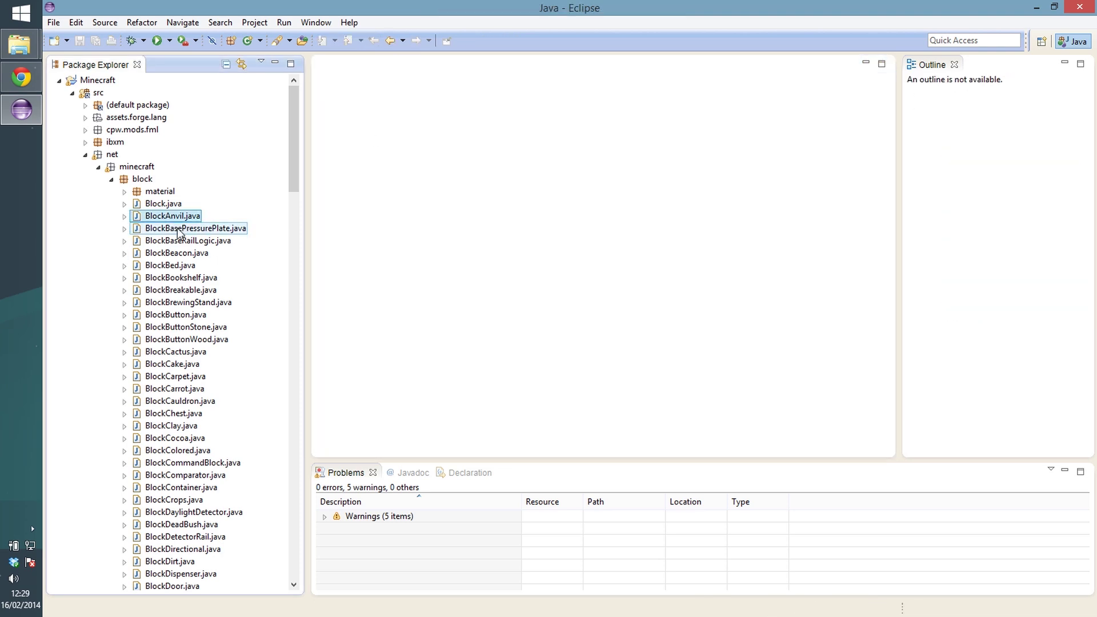
pyautogui.doubleClick(172, 228)
pyautogui.click(500, 141)
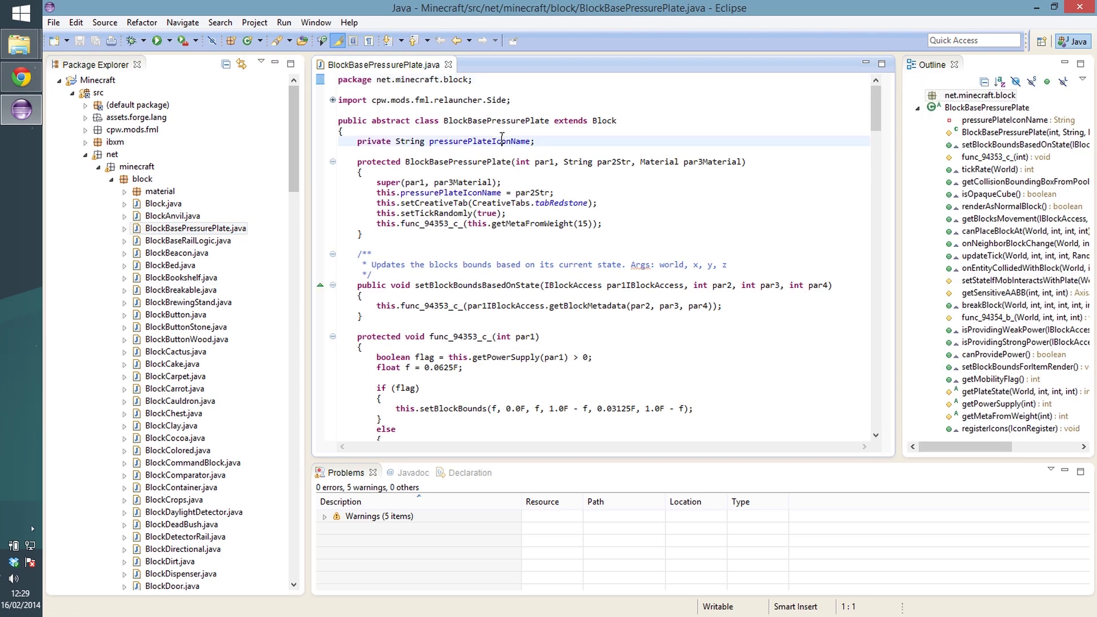
pyautogui.scroll(-10, 500, 144)
pyautogui.scroll(-12, 500, 143)
pyautogui.scroll(19, 501, 147)
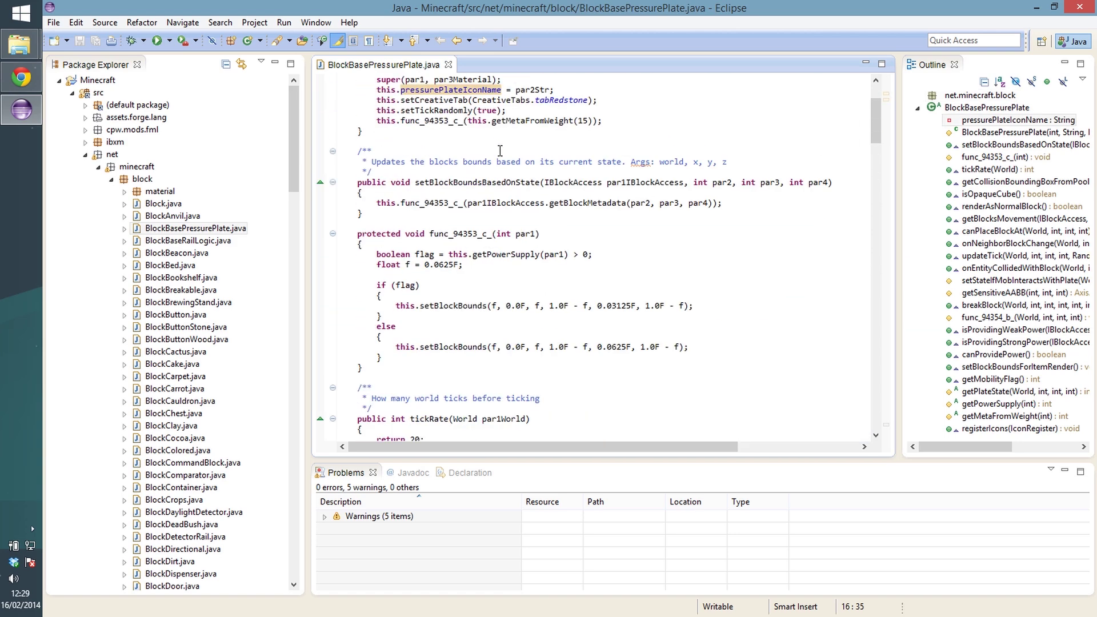
pyautogui.scroll(2, 501, 151)
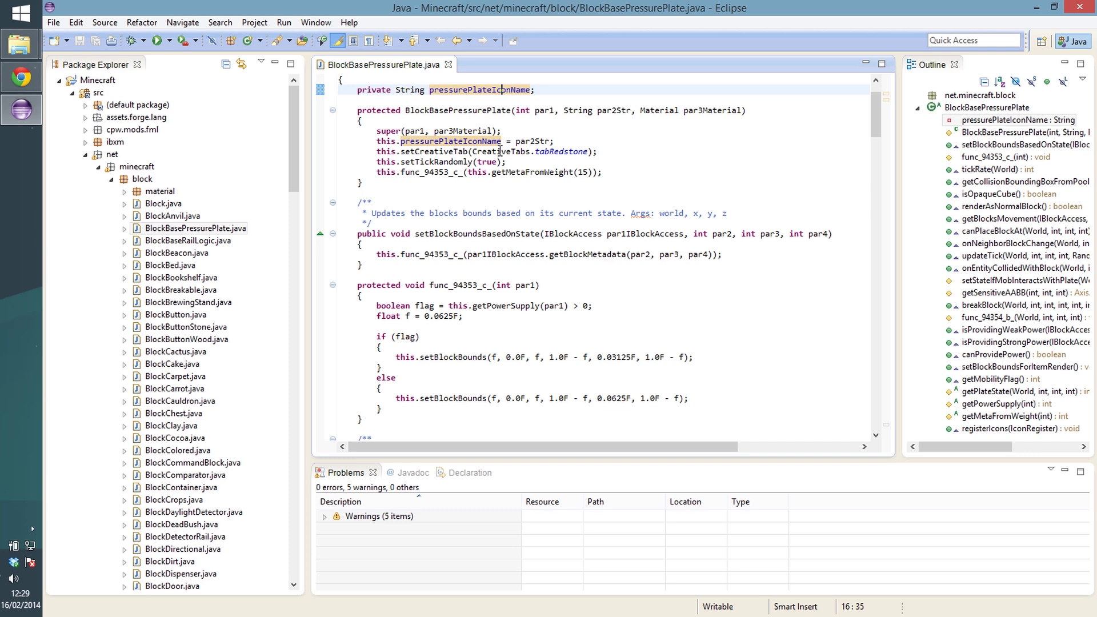
pyautogui.scroll(2, 498, 153)
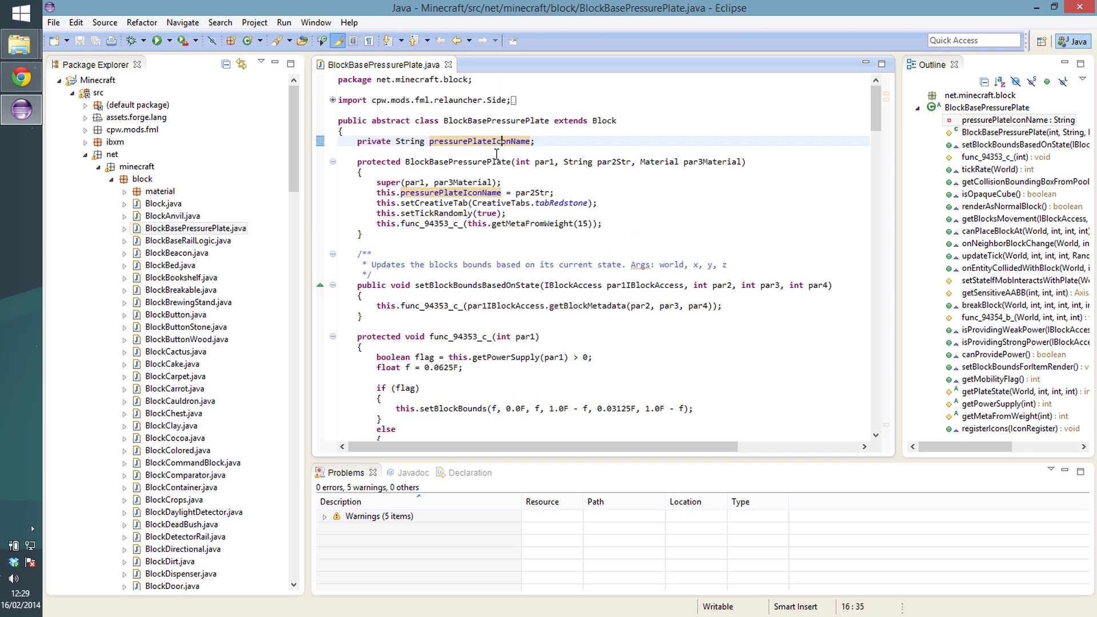
pyautogui.click(448, 65)
# Collapse the block package and its parent minecraft package.
pyautogui.click(112, 180)
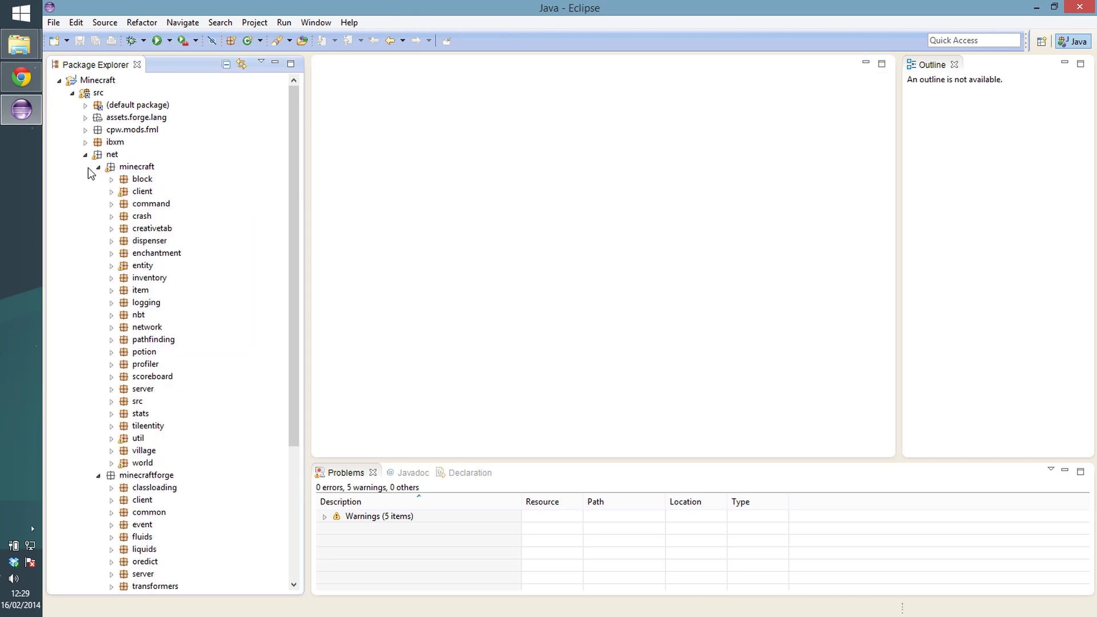
pyautogui.click(98, 167)
pyautogui.doubleClick(122, 167)
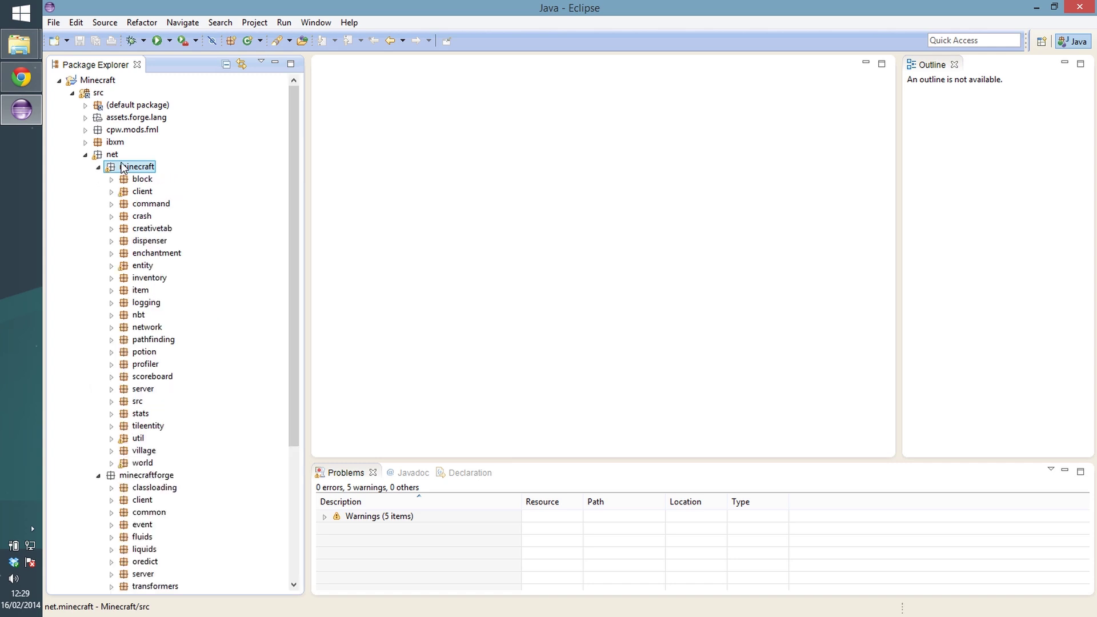
pyautogui.doubleClick(122, 167)
# Expand the net.minecraftforge package and its oredict subpackage to view the source files.
pyautogui.doubleClick(155, 181)
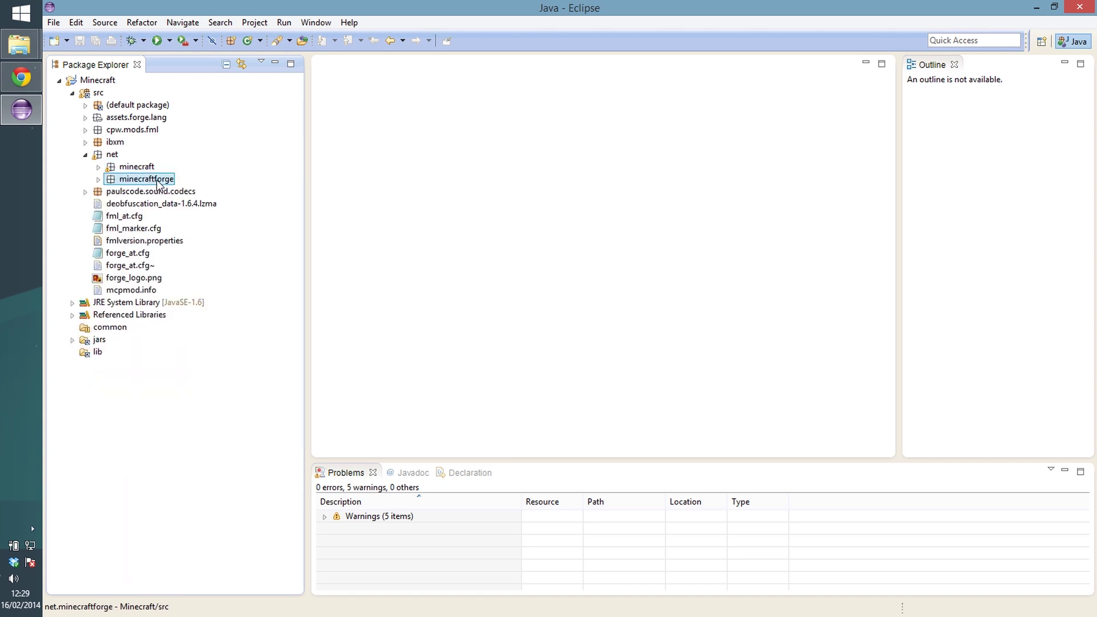
pyautogui.doubleClick(159, 182)
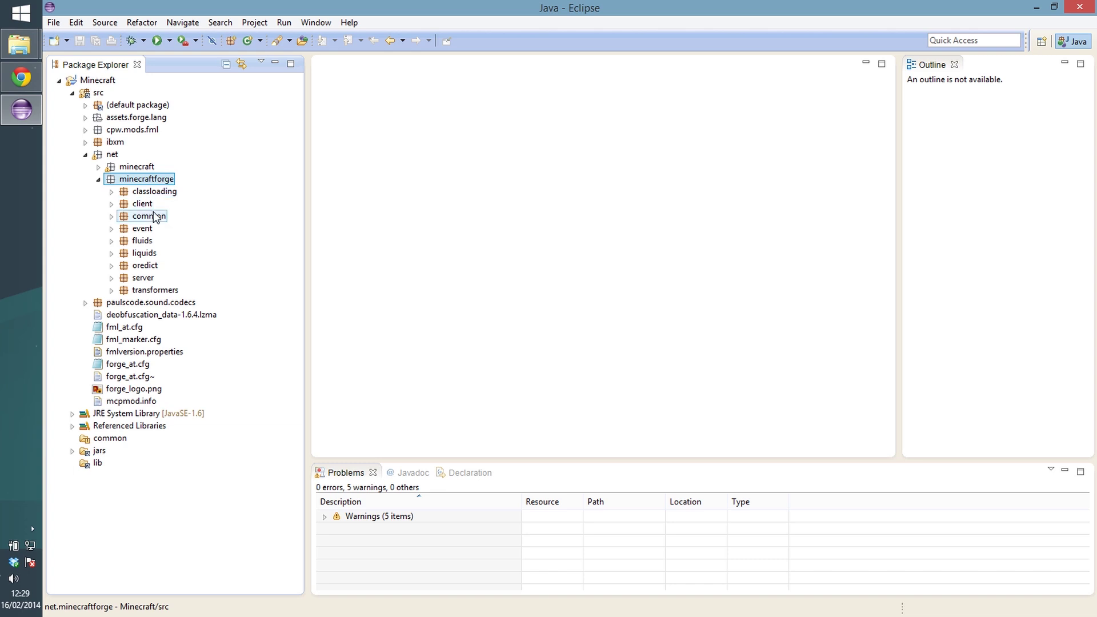
pyautogui.doubleClick(150, 266)
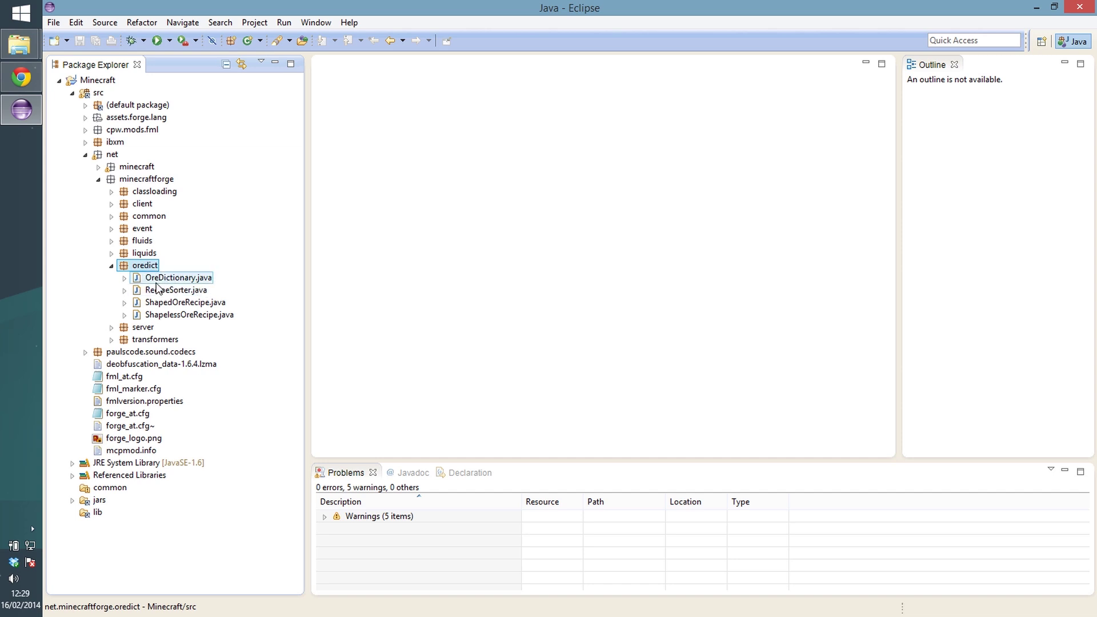
# Look through the liquids and event subpackages of net.minecraftforge, collapsing each one and the minecraftforge package itself.
pyautogui.doubleClick(139, 266)
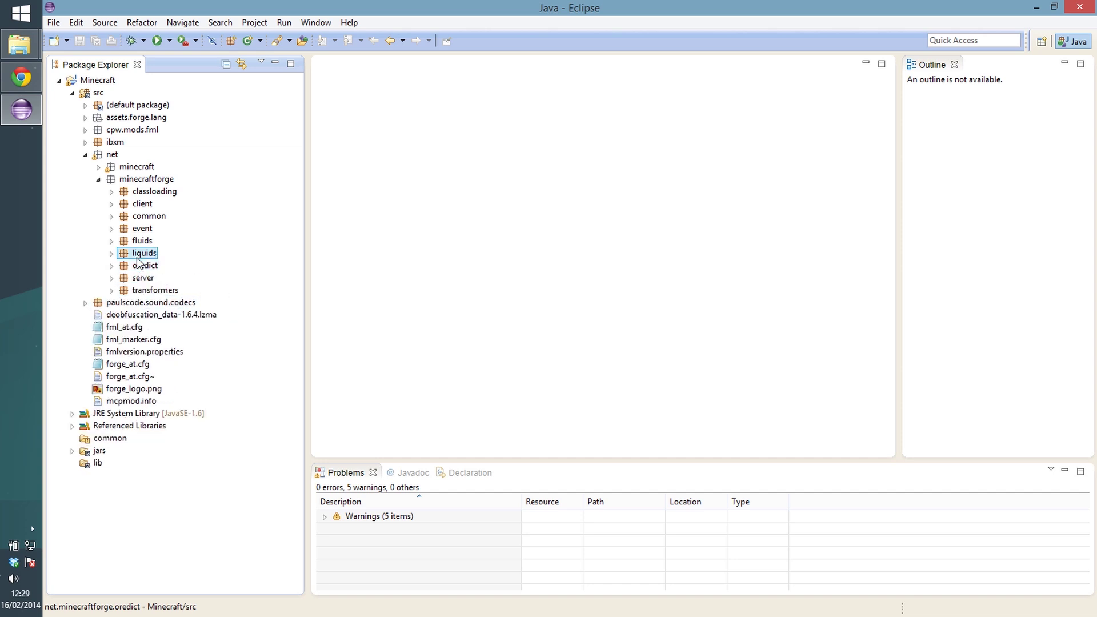
pyautogui.doubleClick(139, 255)
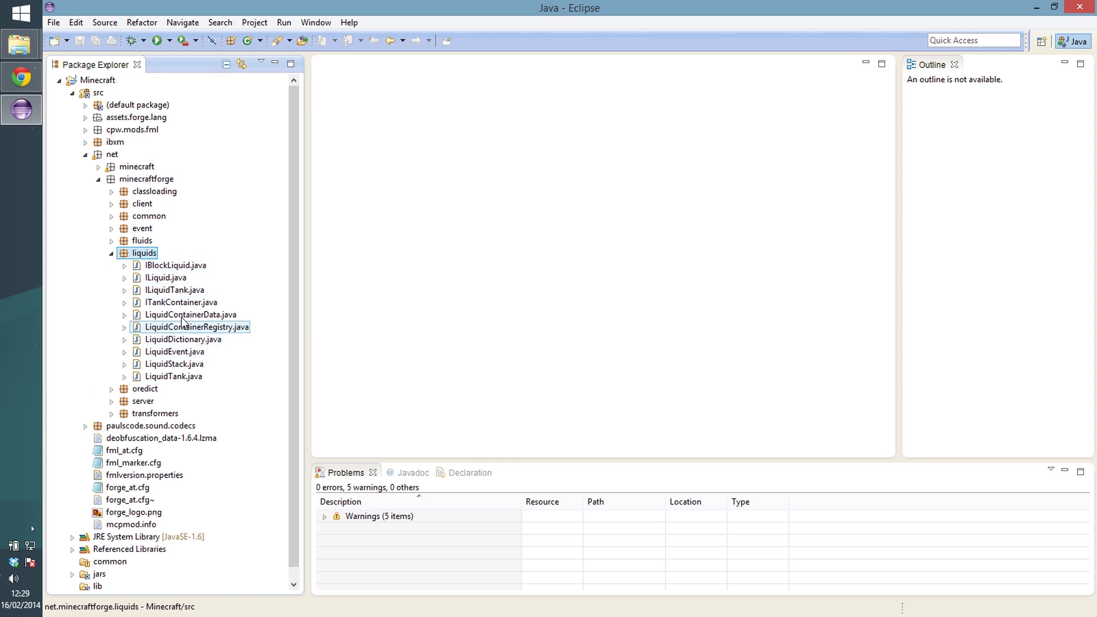
pyautogui.doubleClick(131, 256)
pyautogui.doubleClick(139, 229)
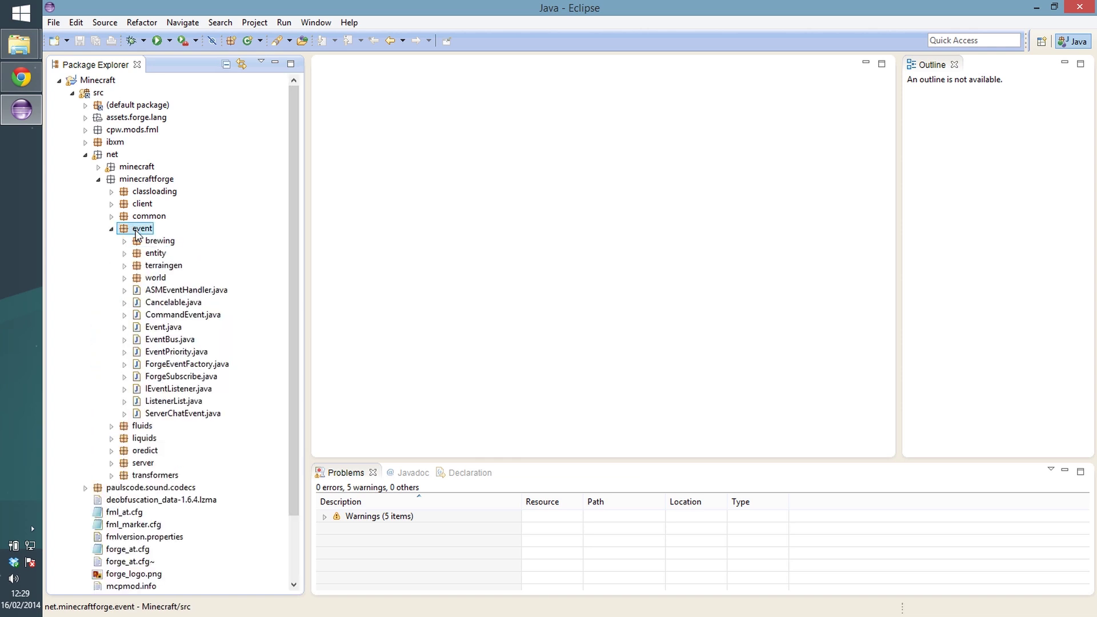
pyautogui.doubleClick(137, 230)
pyautogui.click(152, 179)
pyautogui.doubleClick(151, 178)
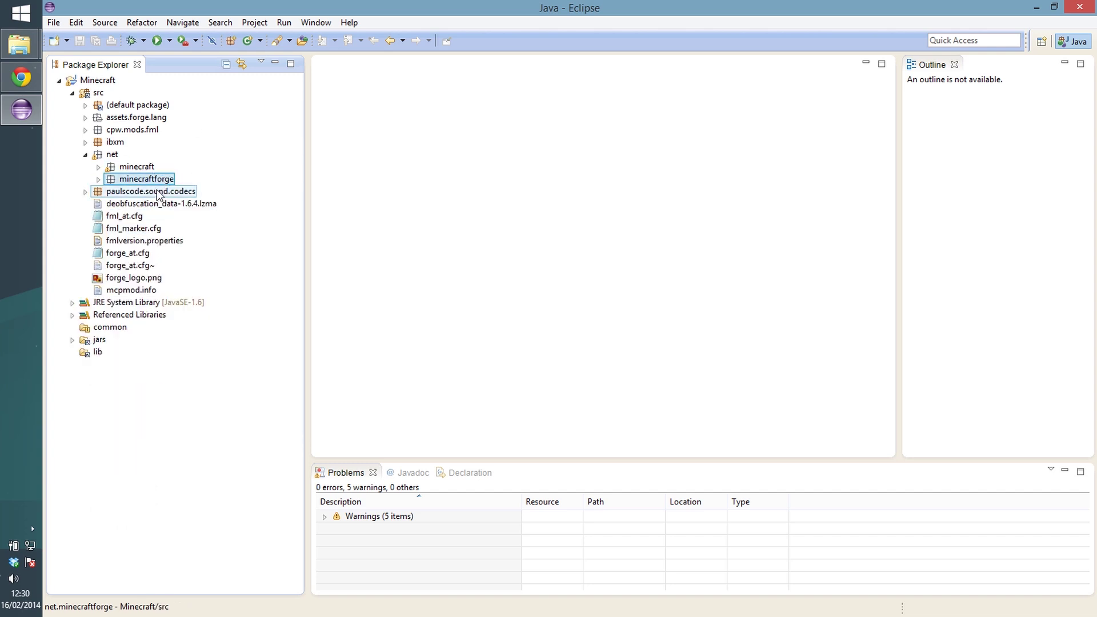
# Expand cpw.mods.fml to view its subpackages, and collapse both it and the net package.
pyautogui.doubleClick(123, 130)
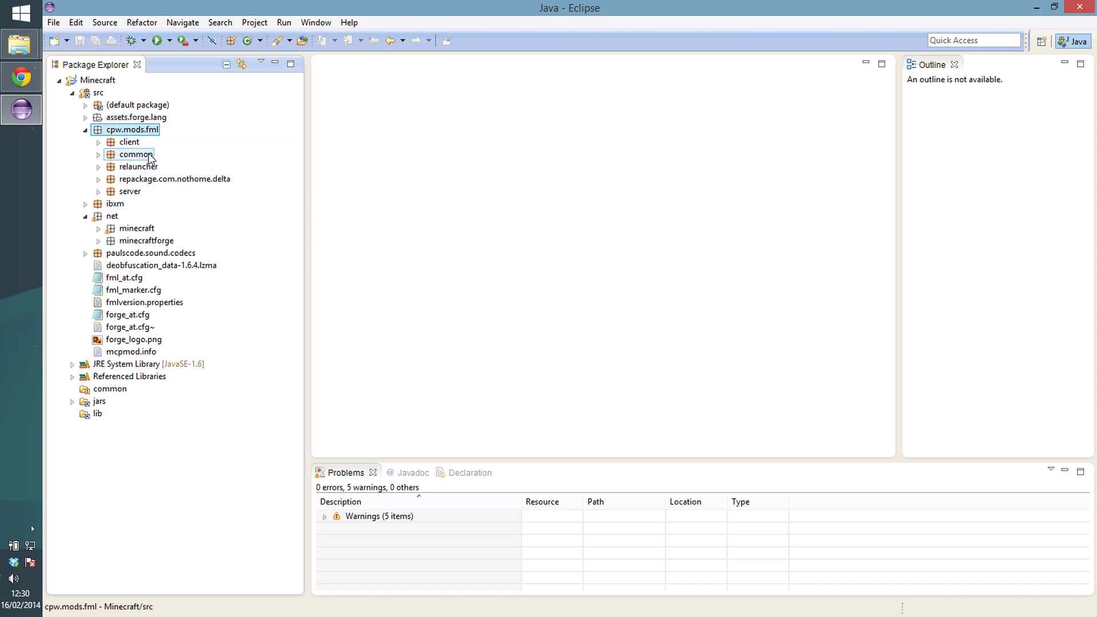
pyautogui.click(85, 215)
pyautogui.press('Left')
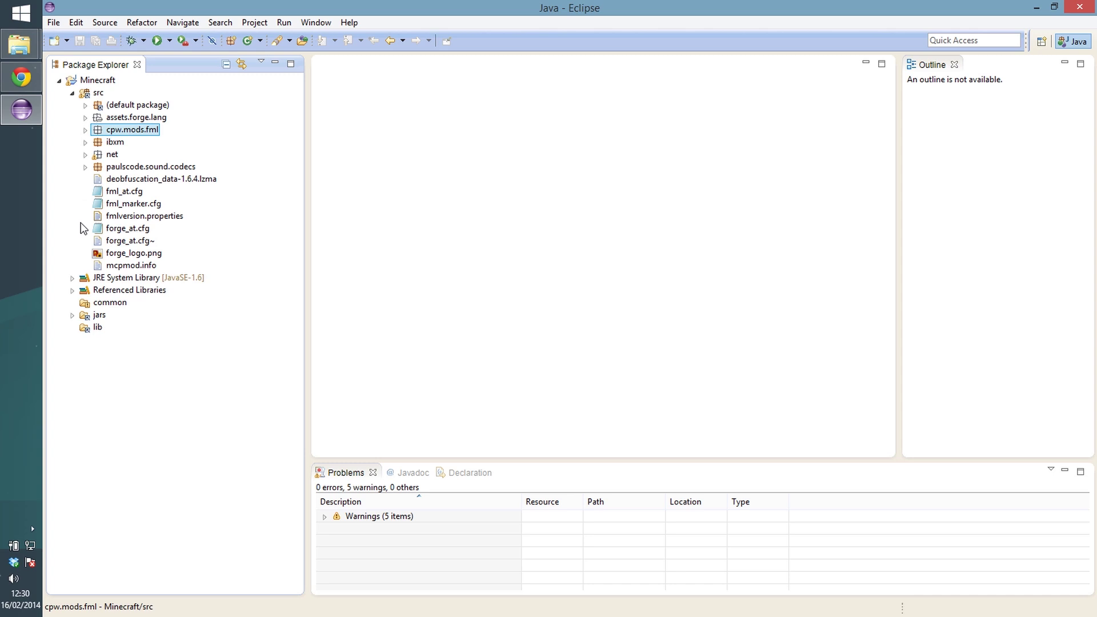
pyautogui.click(85, 130)
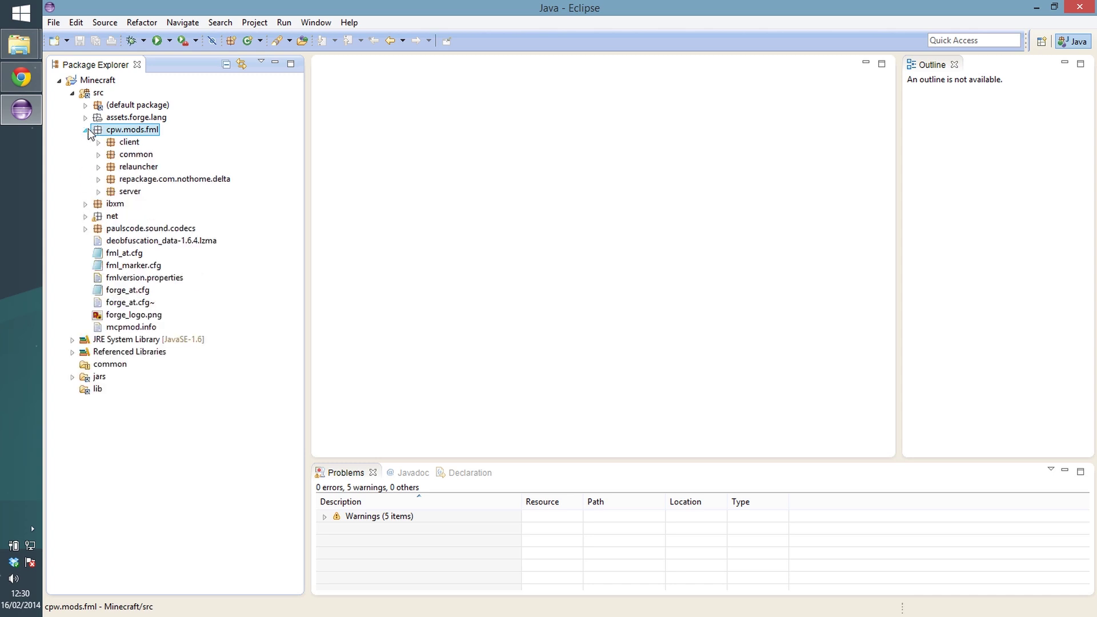
pyautogui.click(85, 131)
# Expand net.minecraft down to its block package and open Block.java.
pyautogui.click(85, 154)
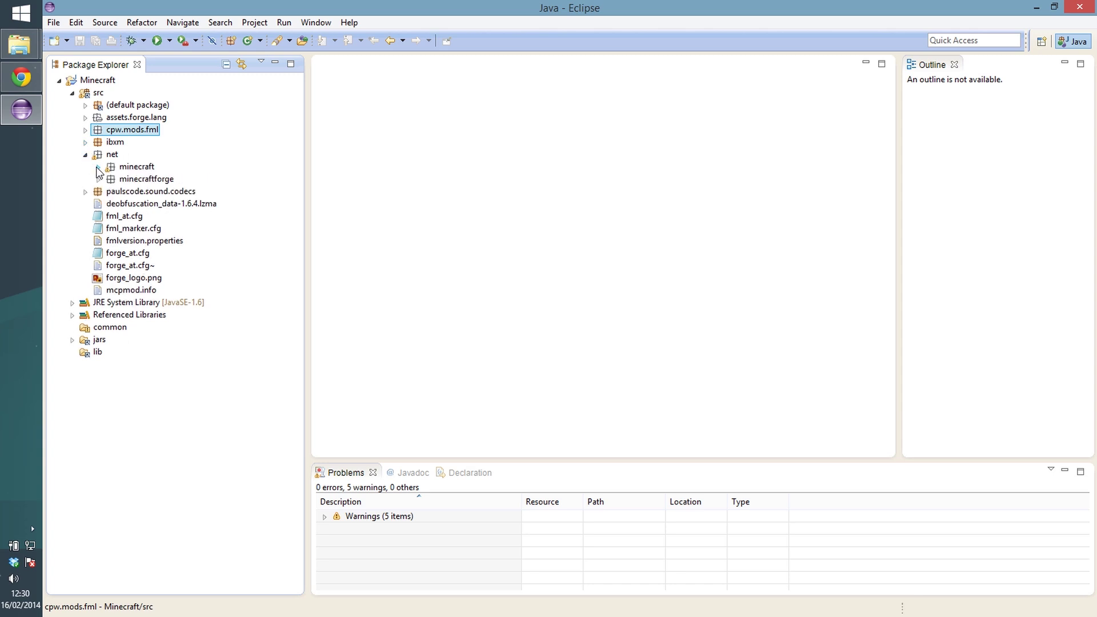
pyautogui.click(98, 167)
pyautogui.doubleClick(141, 179)
pyautogui.doubleClick(163, 204)
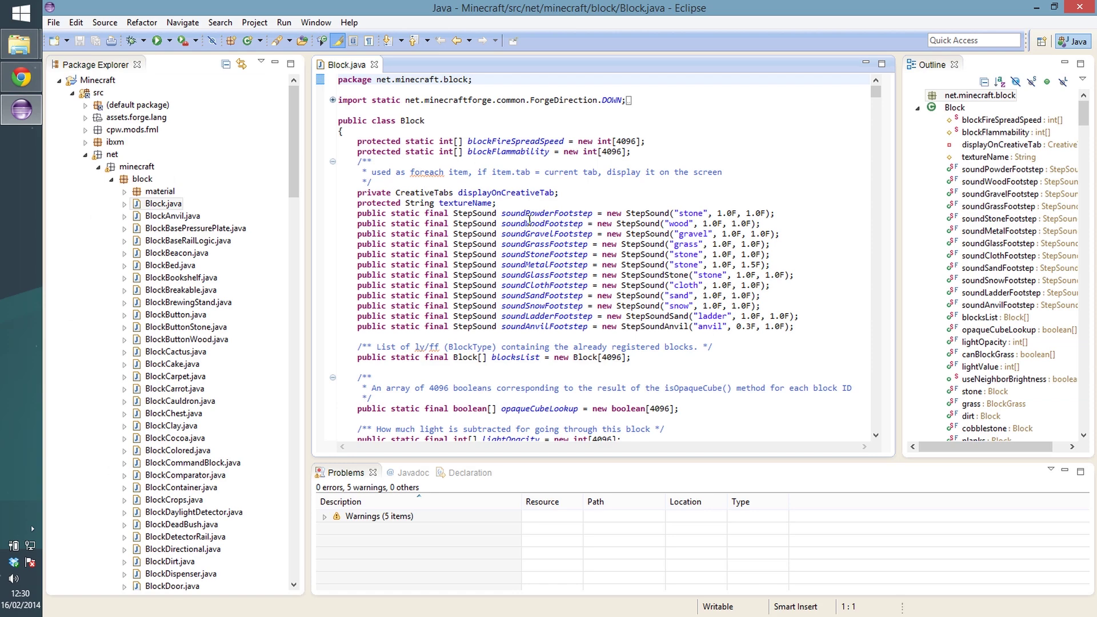
# Read through the static block declarations in Block.java and highlight the obsidian field name.
pyautogui.scroll(-12, 529, 222)
pyautogui.scroll(3, 524, 238)
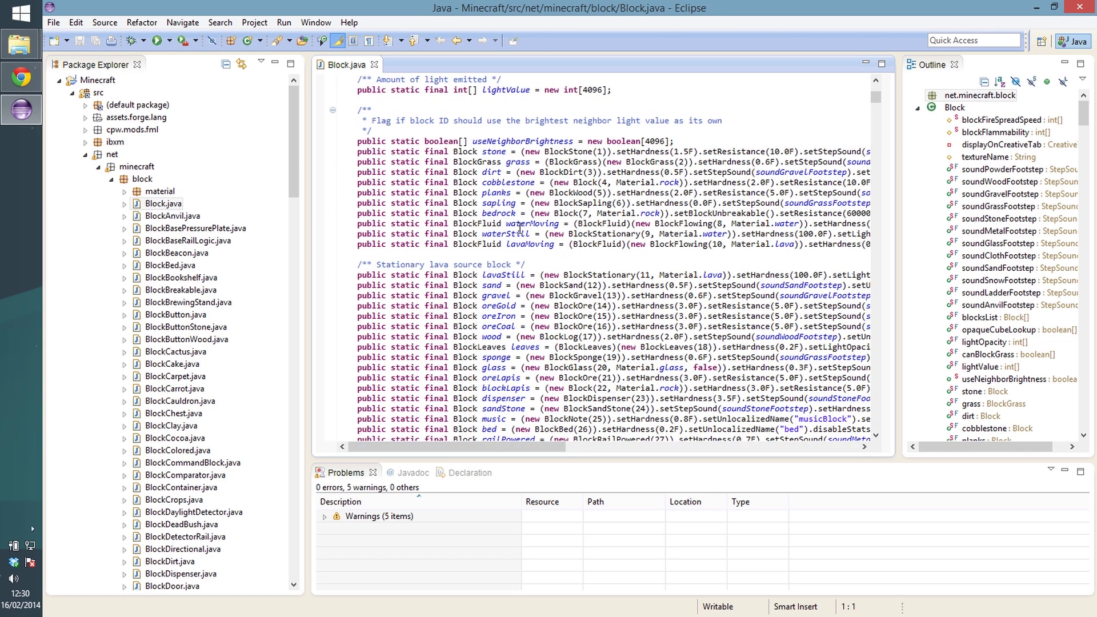
pyautogui.scroll(-3, 495, 210)
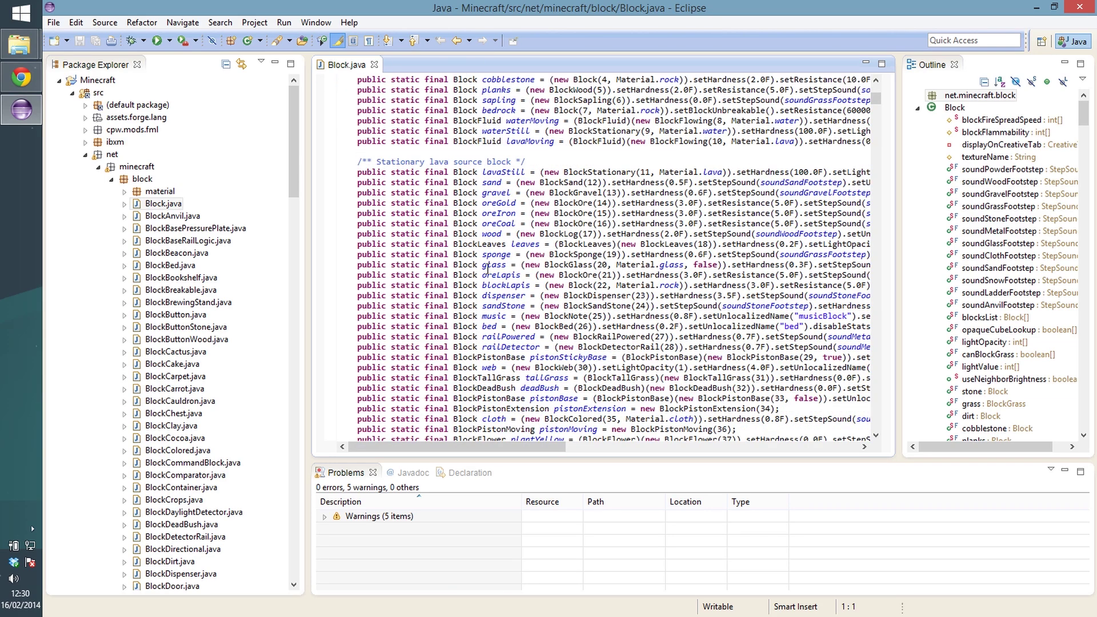
pyautogui.scroll(-7, 487, 266)
pyautogui.doubleClick(504, 399)
pyautogui.scroll(-2, 422, 360)
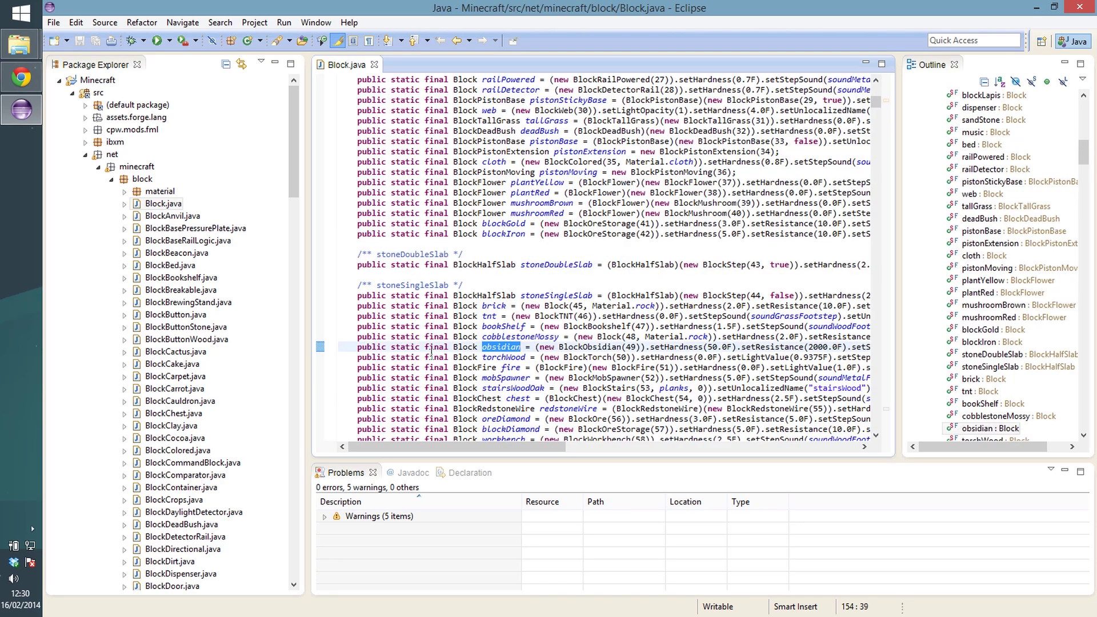
pyautogui.moveTo(490, 447); pyautogui.dragTo(465, 446)
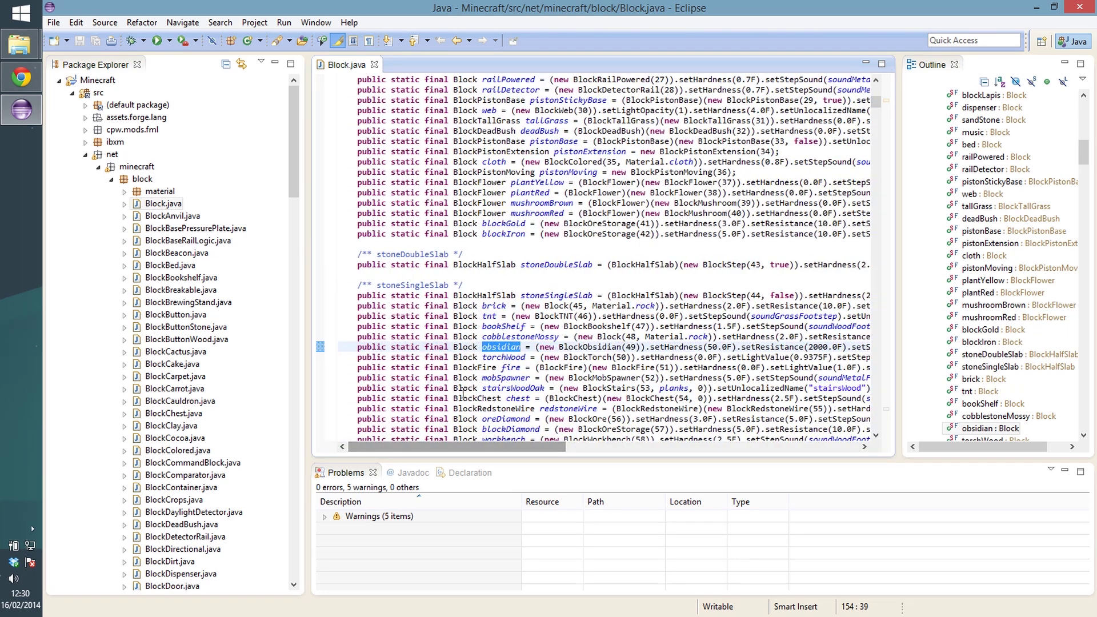
# Open the BlockObsidian class from the obsidian declaration, examine its code, and close the file to return to Block.java.
pyautogui.doubleClick(573, 350)
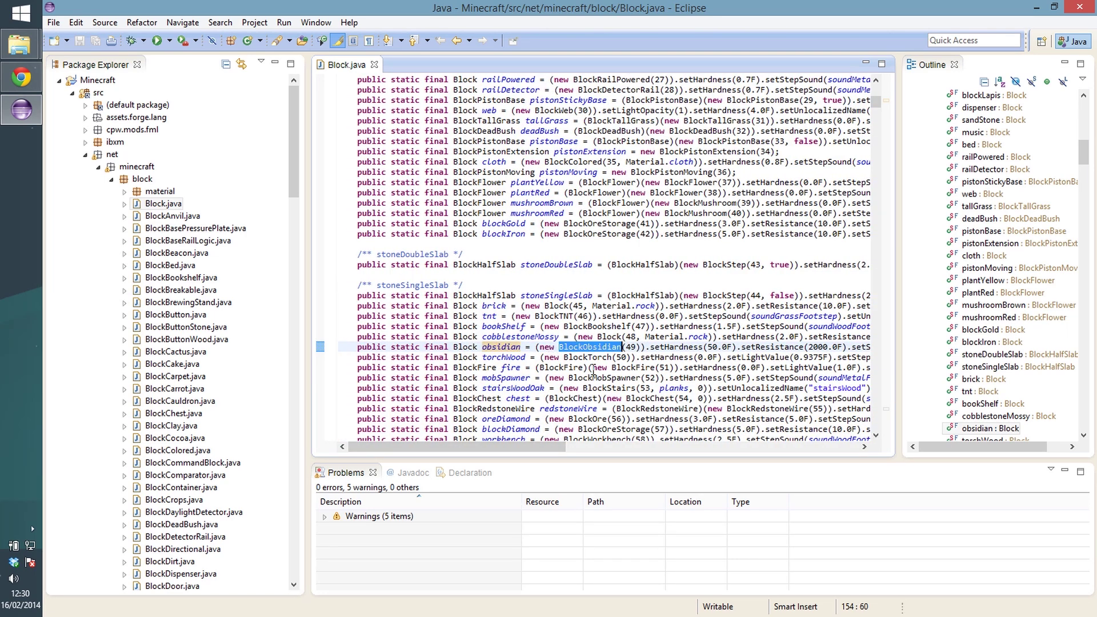
pyautogui.keyDown('ctrl'); pyautogui.click(575, 347); pyautogui.keyUp('ctrl')
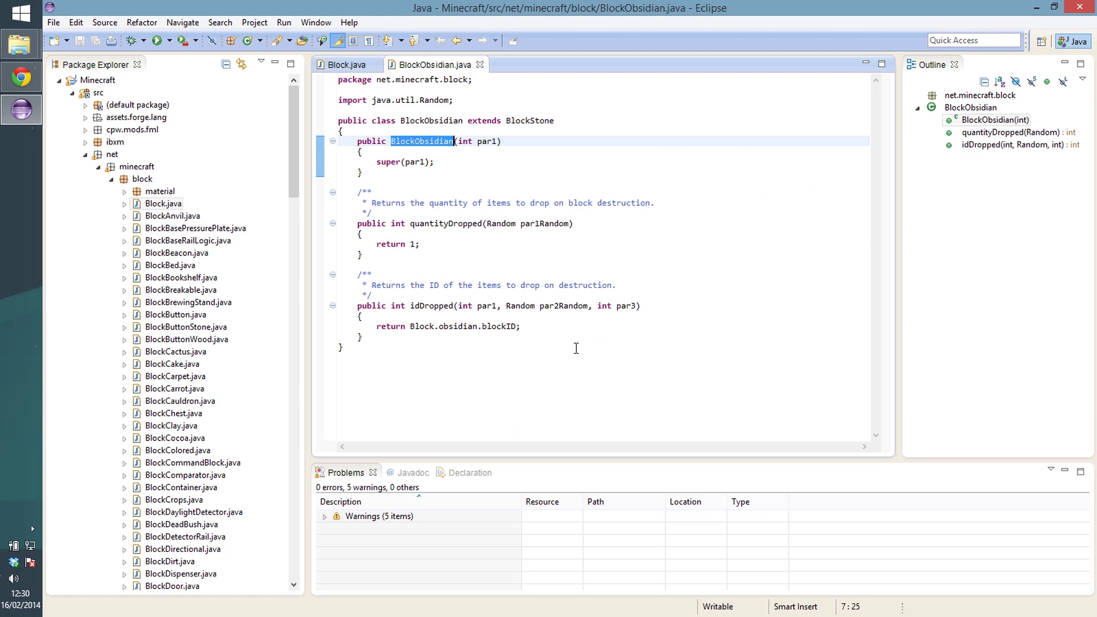
pyautogui.click(484, 65)
pyautogui.scroll(5, 438, 204)
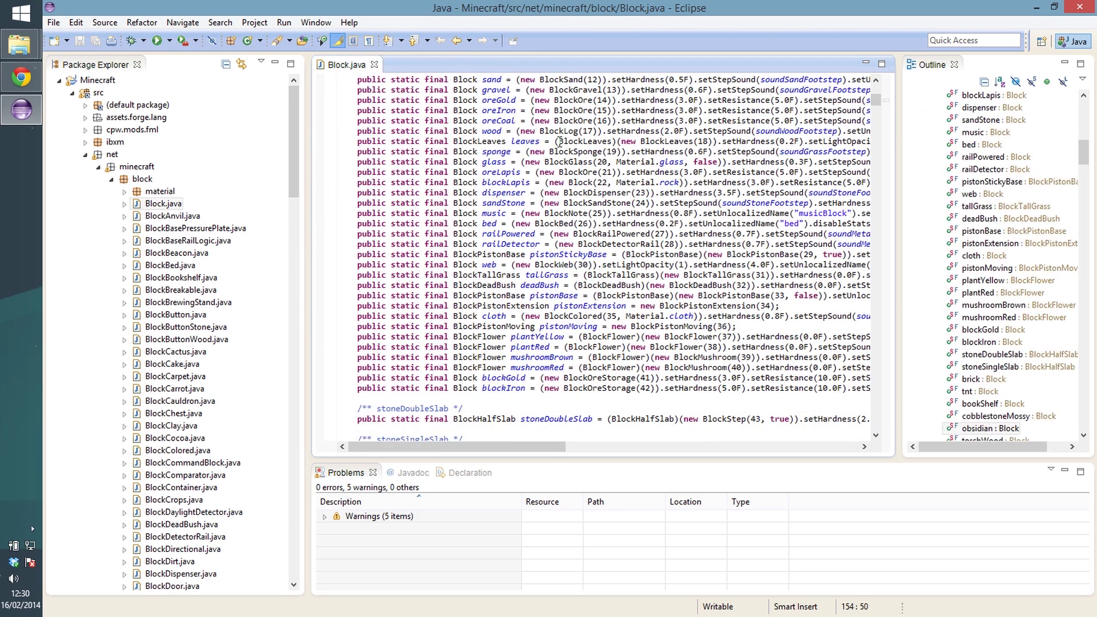